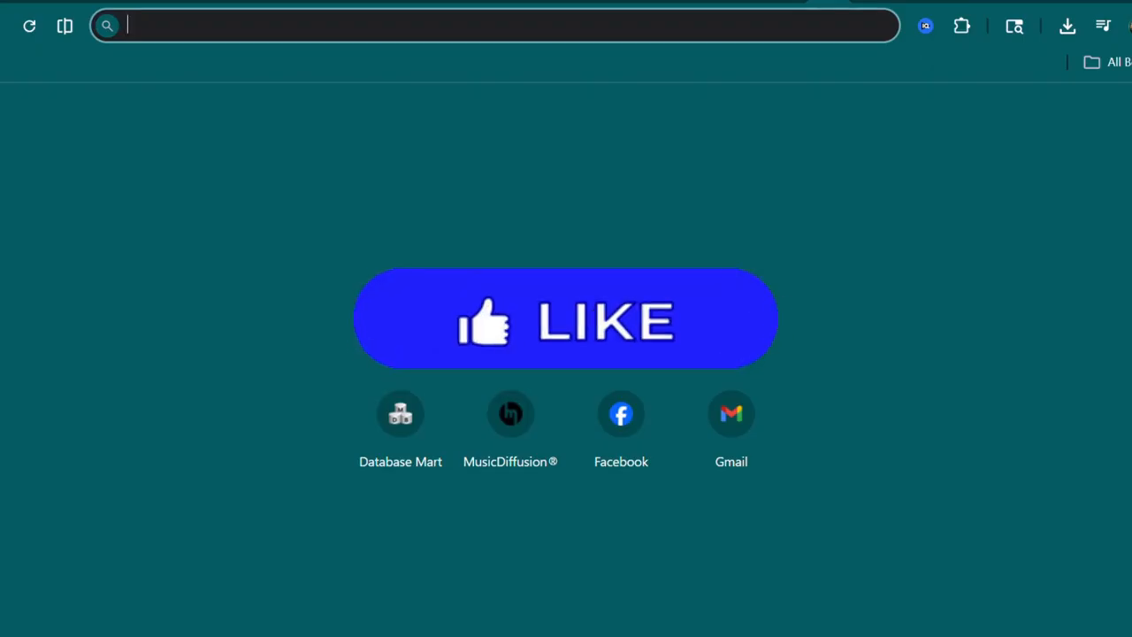
- Open the Create page from the Suno library
left_click(80, 0)
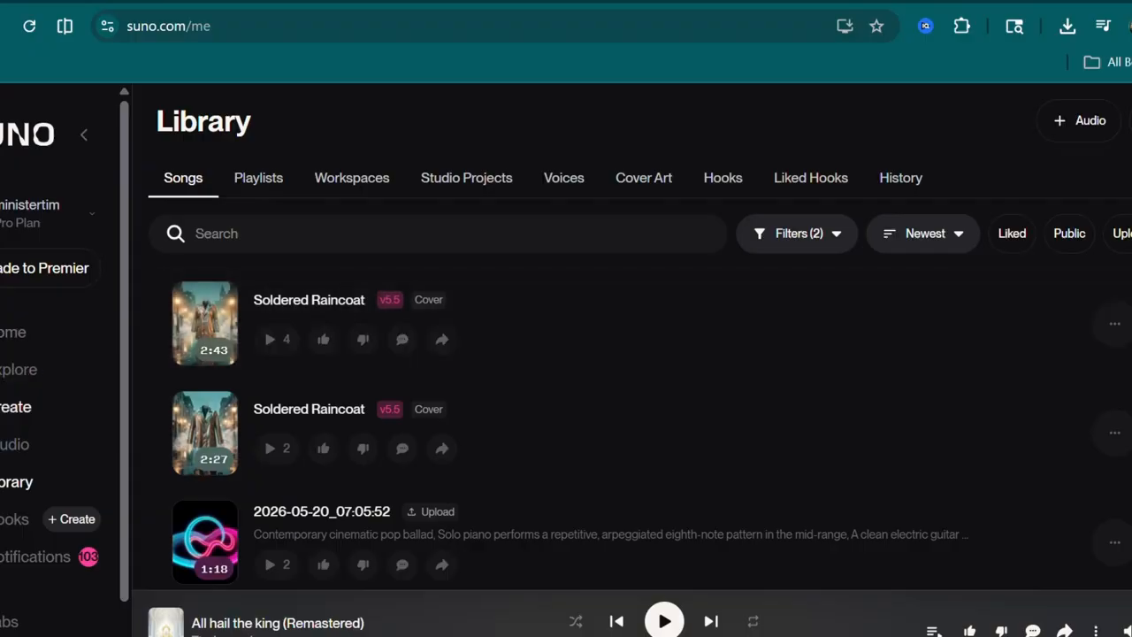
left_click(16, 407)
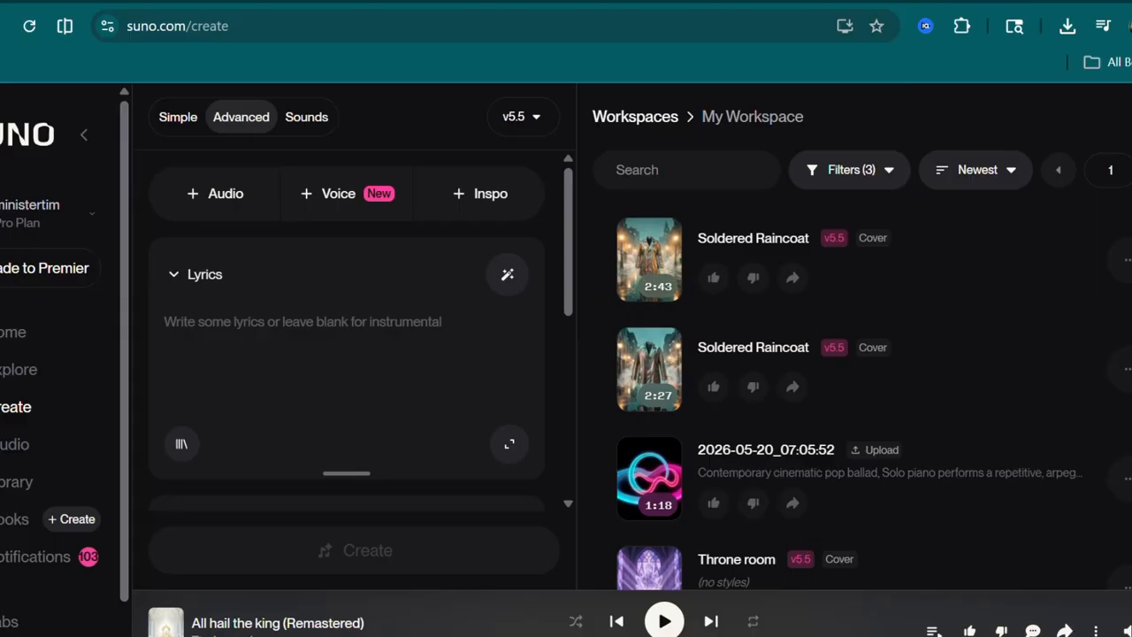
- Review the He's Holy song lyrics in the ChatGPT conversation
key("ctrl+Tab")
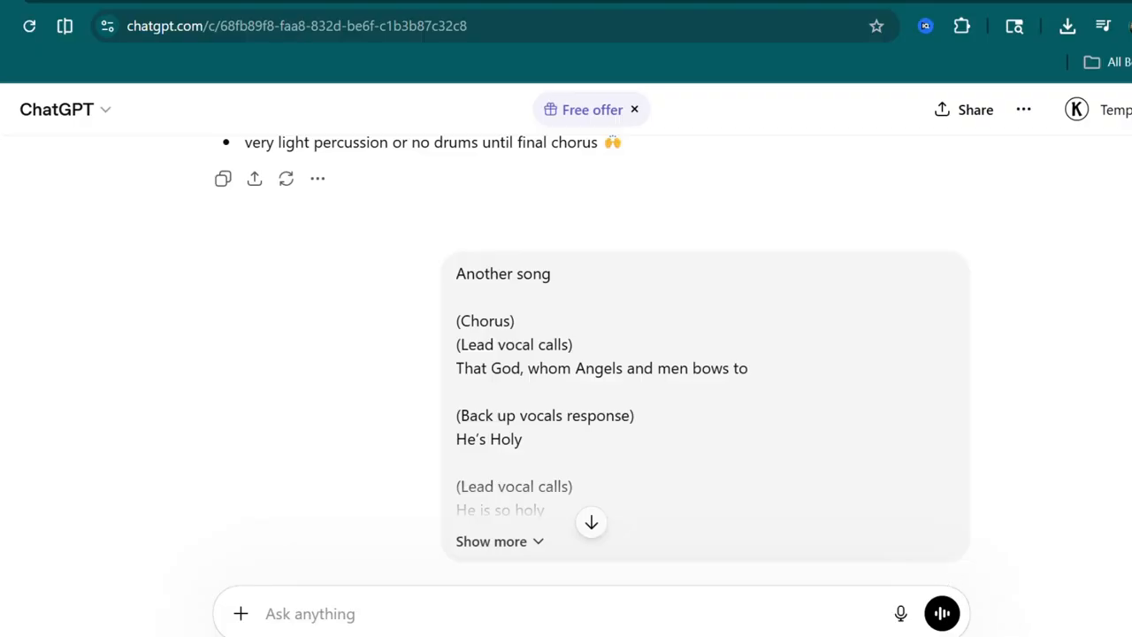
left_click(309, 613)
scroll(591, 354, "up", 3)
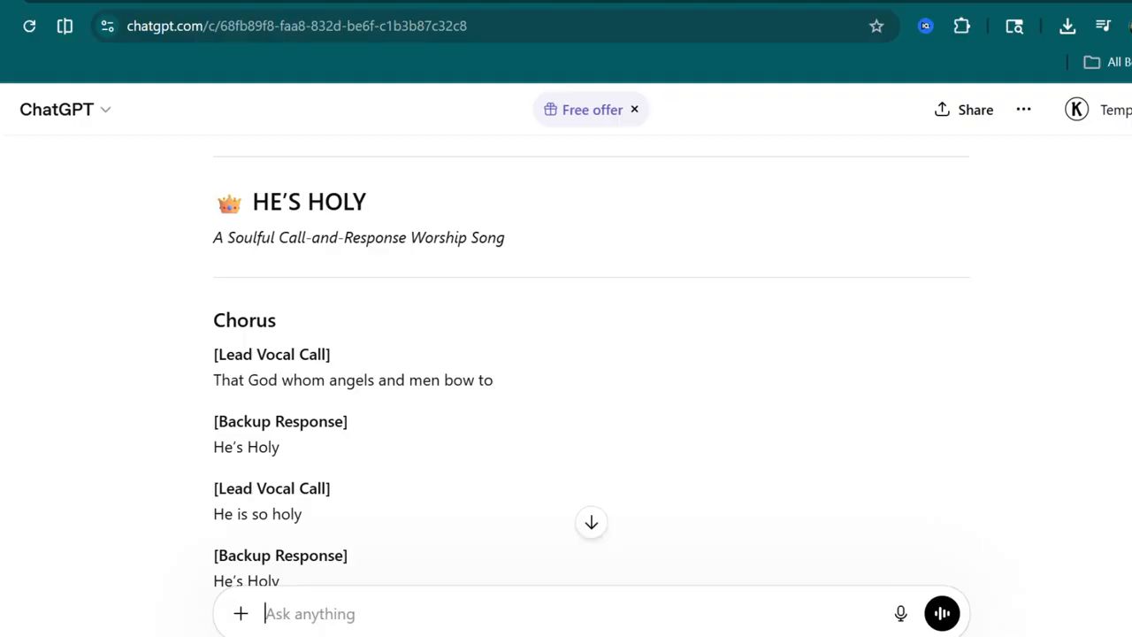
scroll(591, 365, "down", 5)
scroll(591, 364, "down", 3)
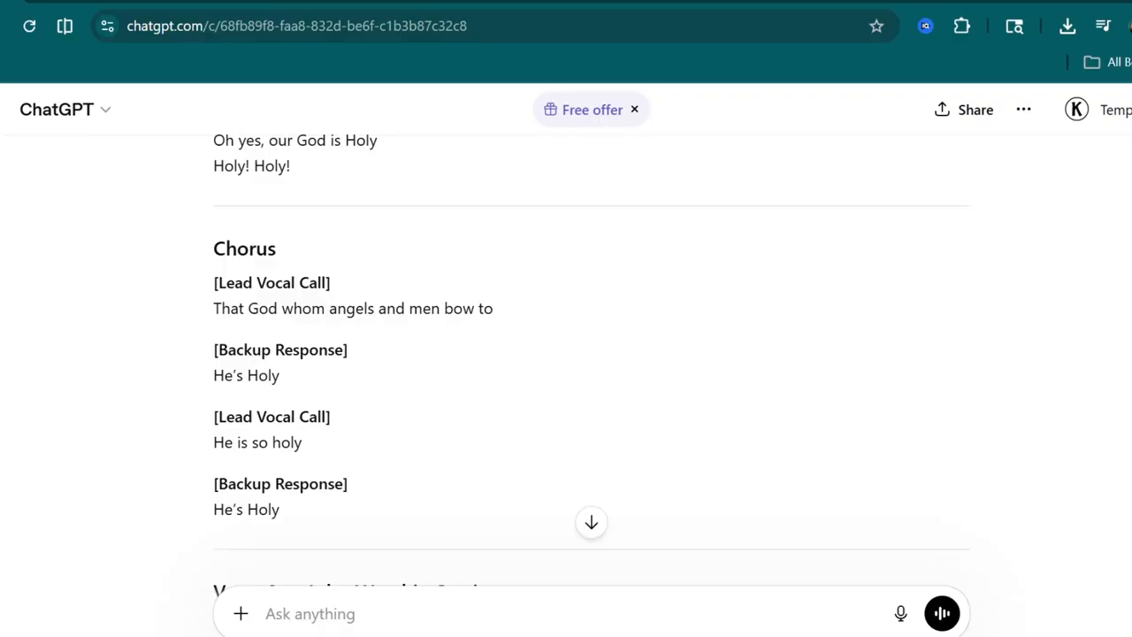
key("ctrl+Tab")
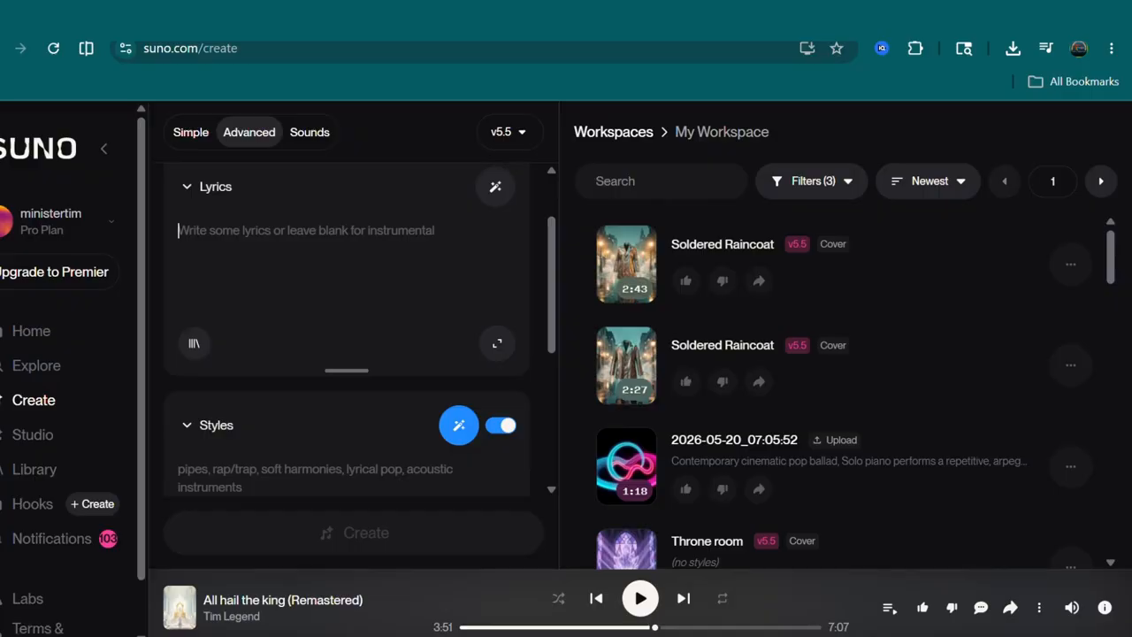
left_click(62, 20)
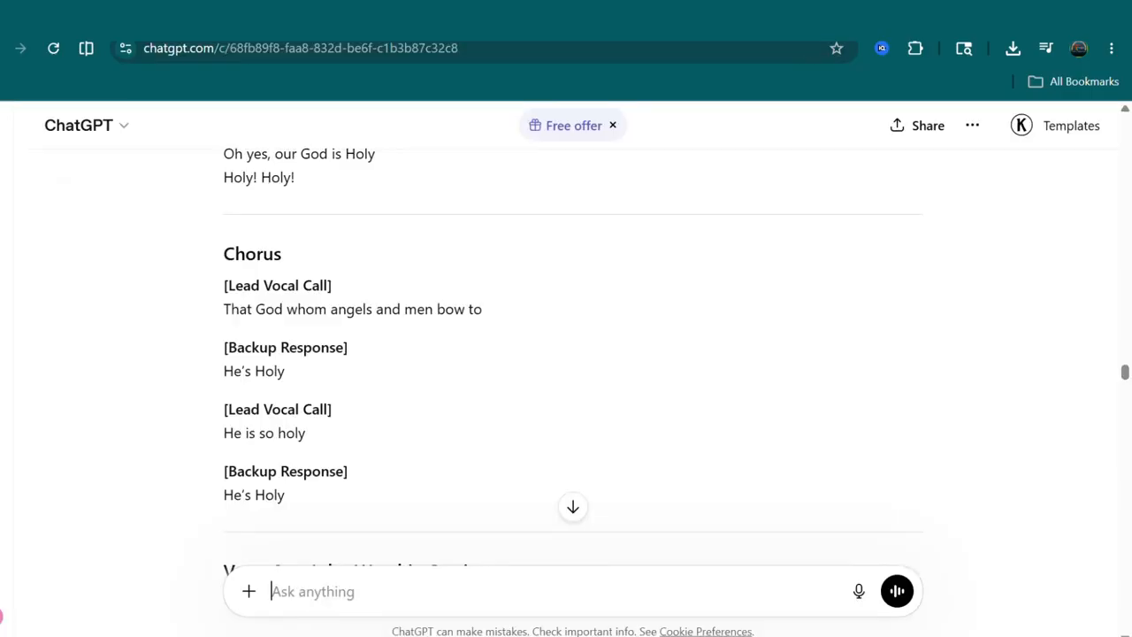
- Select and copy the Chorus section with its lead vocal calls and backup responses
left_click_drag(223, 270, 291, 497)
right_click(302, 395)
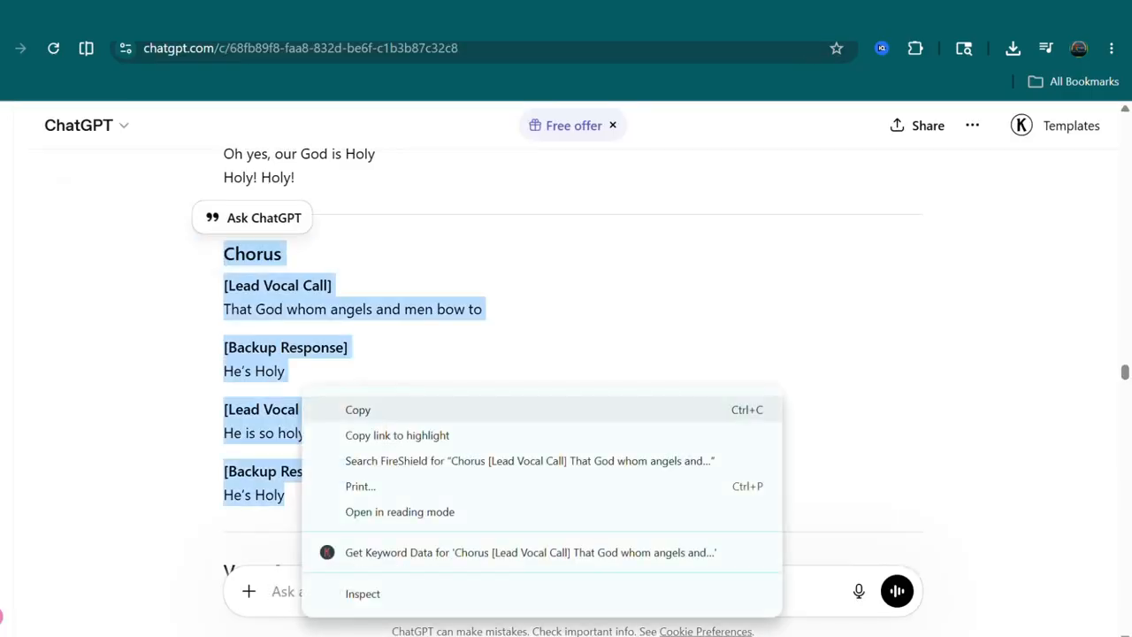
left_click(358, 410)
- Paste the copied chorus into the Lyrics field of the Advanced create form
left_click(18, 19)
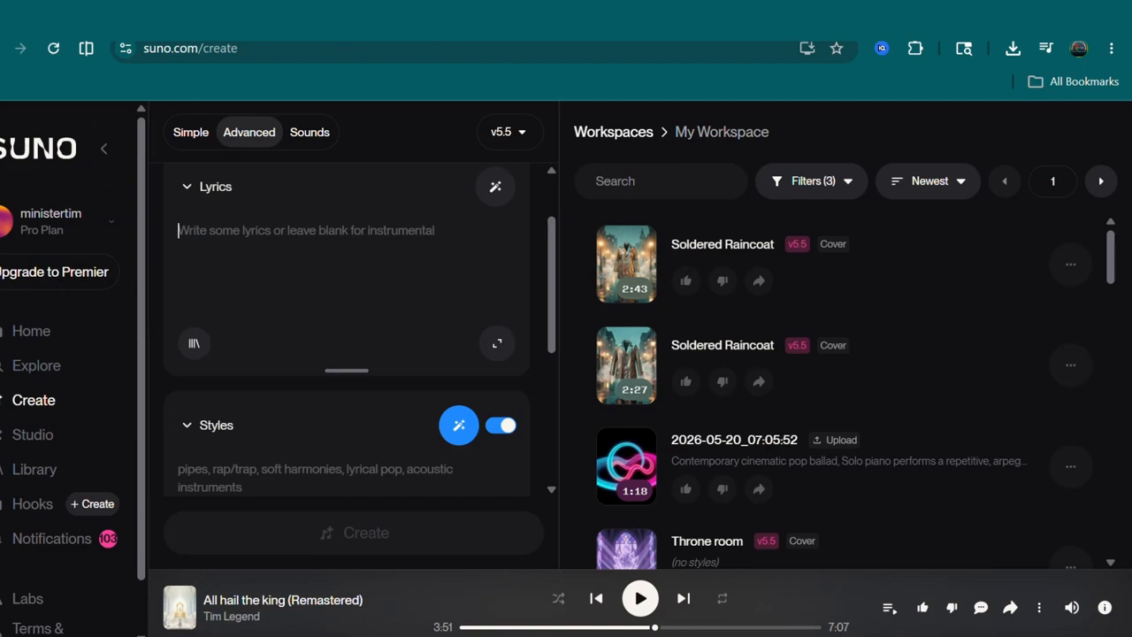
right_click(273, 215)
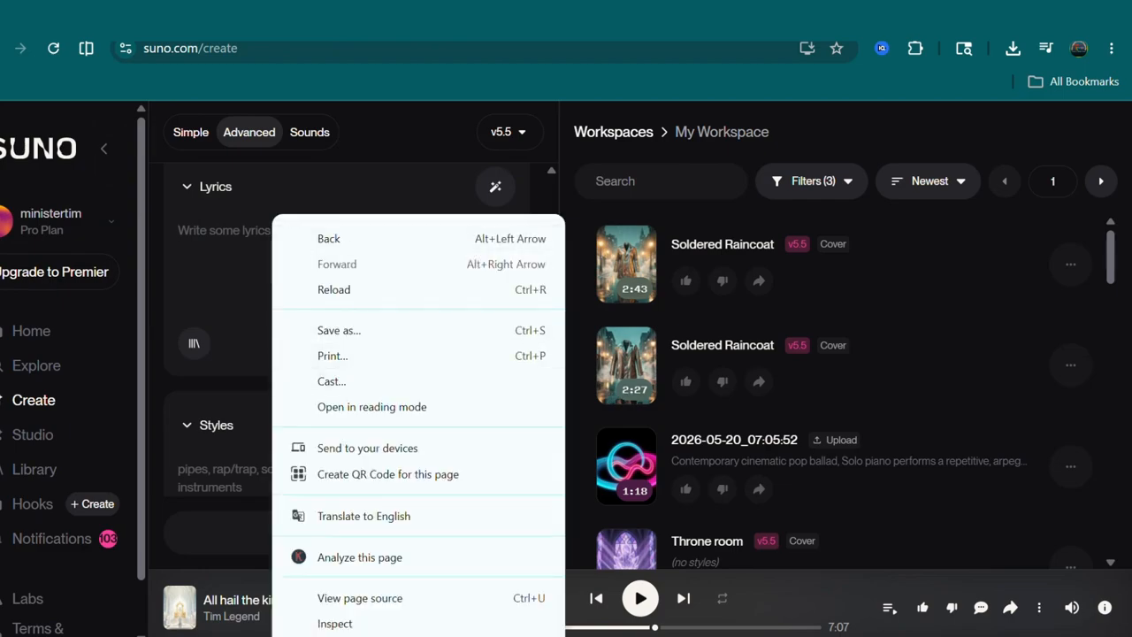
right_click(196, 199)
left_click(186, 231)
right_click(181, 233)
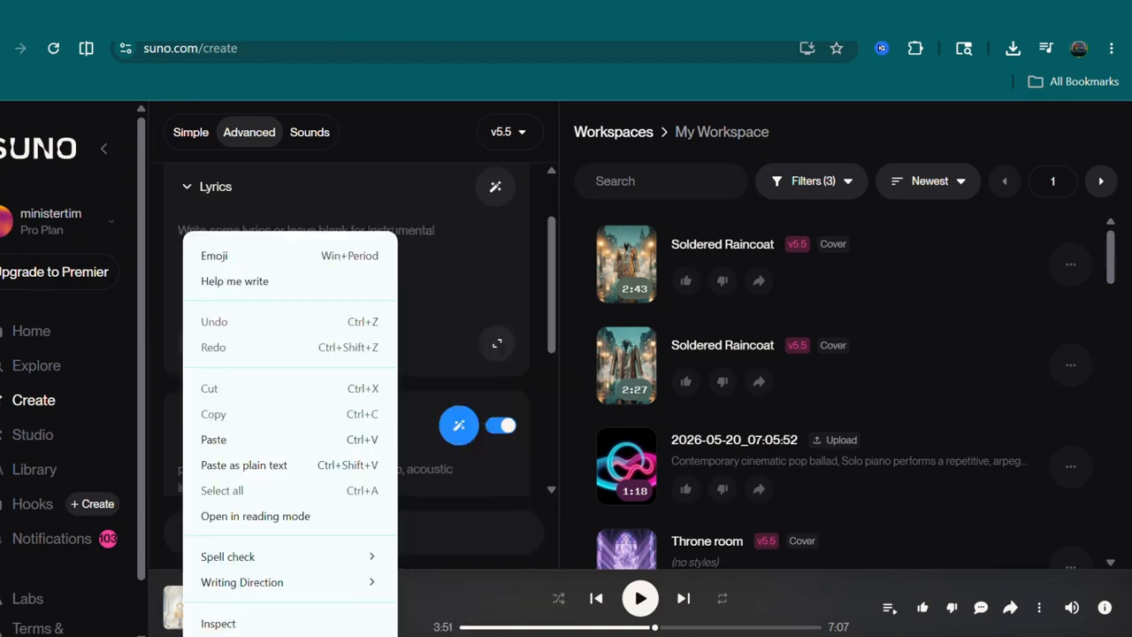
left_click(213, 439)
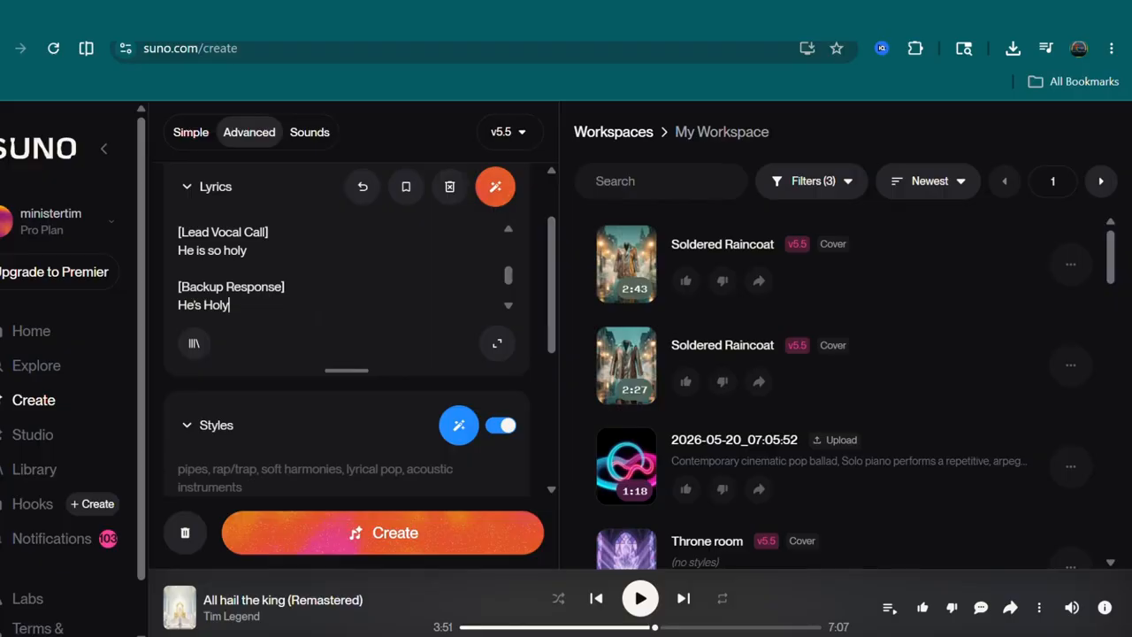
- Select and copy the full text under SUNO PROMPT FOR THIS SONG in the ChatGPT reply
scroll(347, 353, "down", 1)
left_click(292, 386)
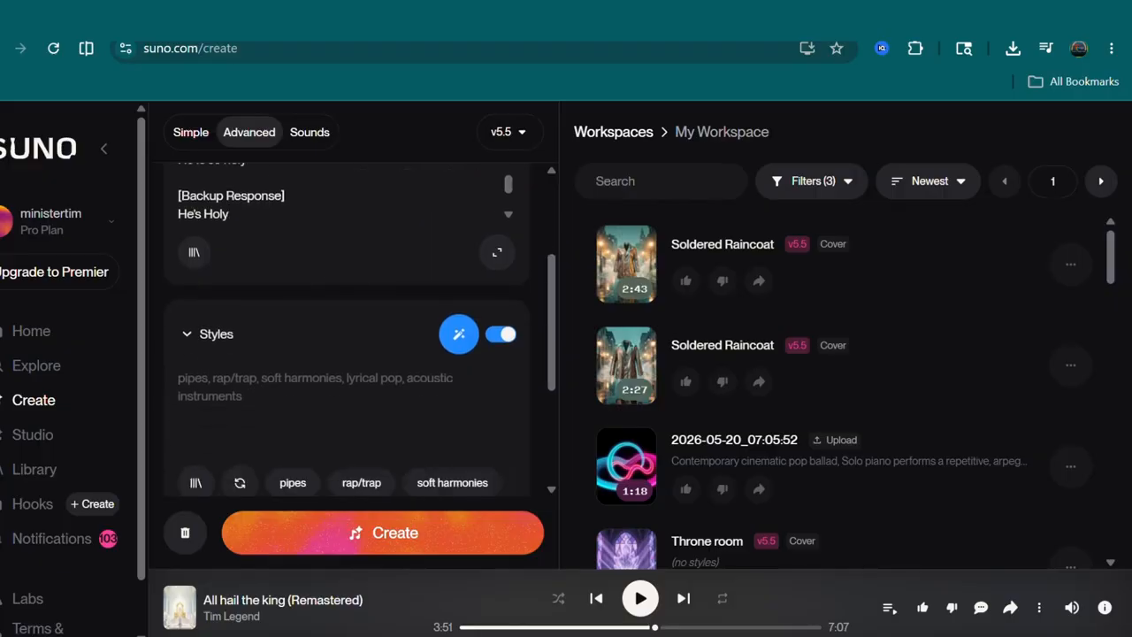
left_click(62, 18)
scroll(573, 354, "down", 3)
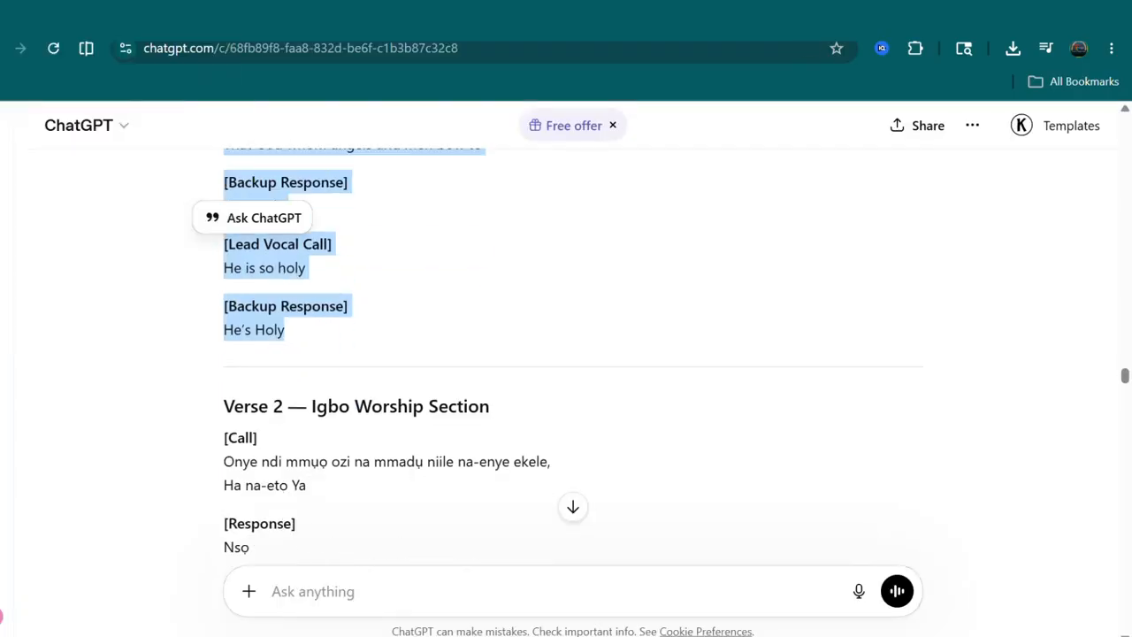
scroll(573, 353, "down", 10)
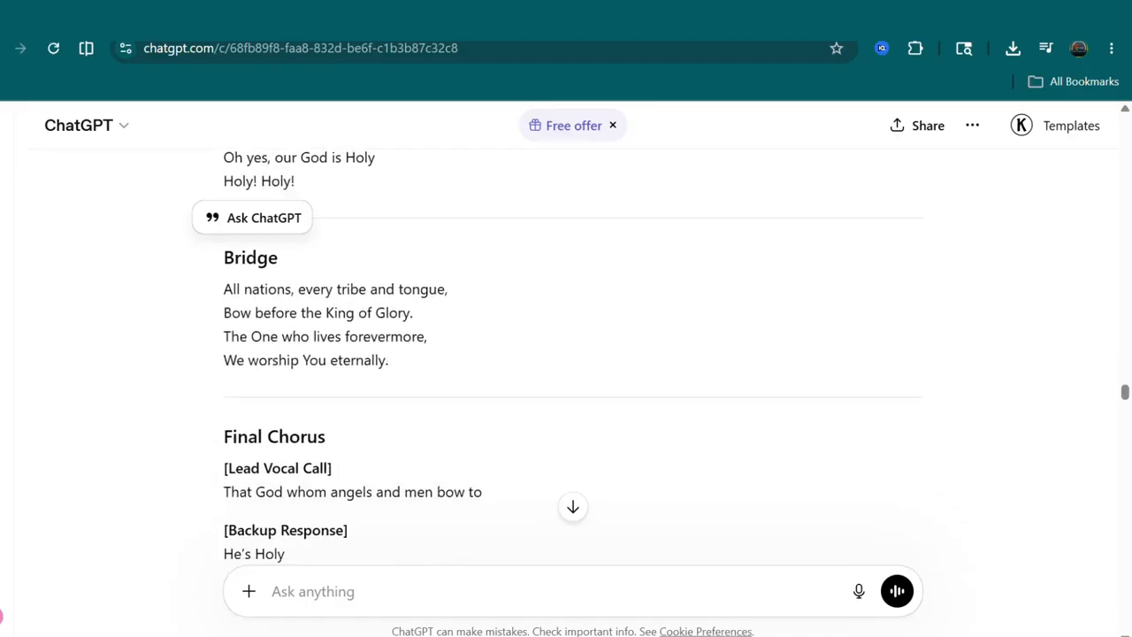
scroll(573, 354, "down", 3)
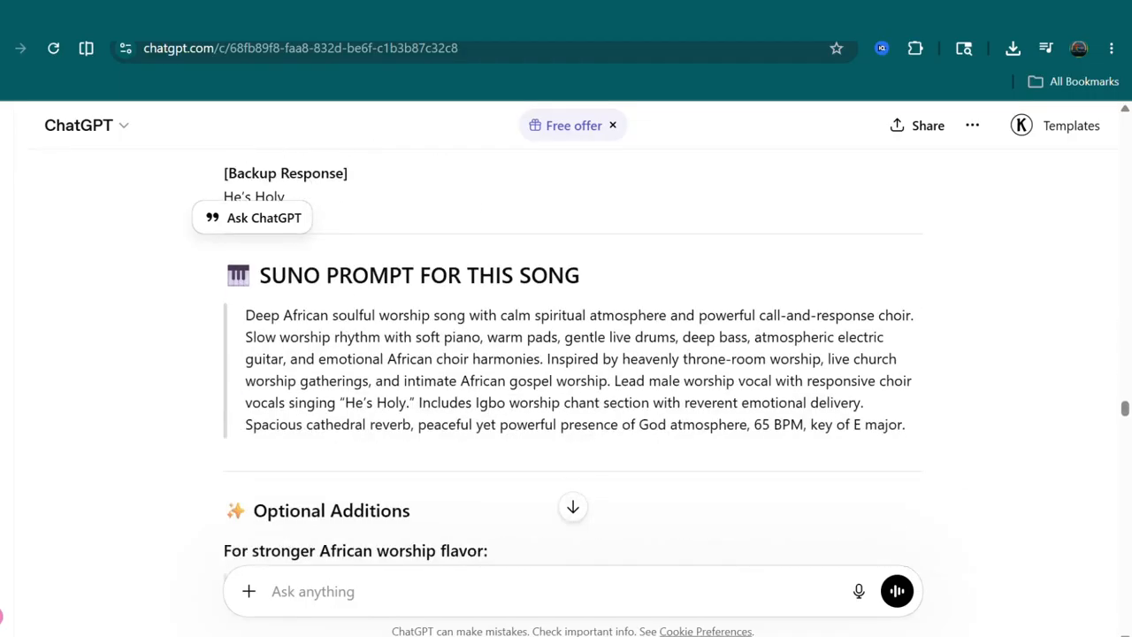
left_click_drag(245, 315, 905, 426)
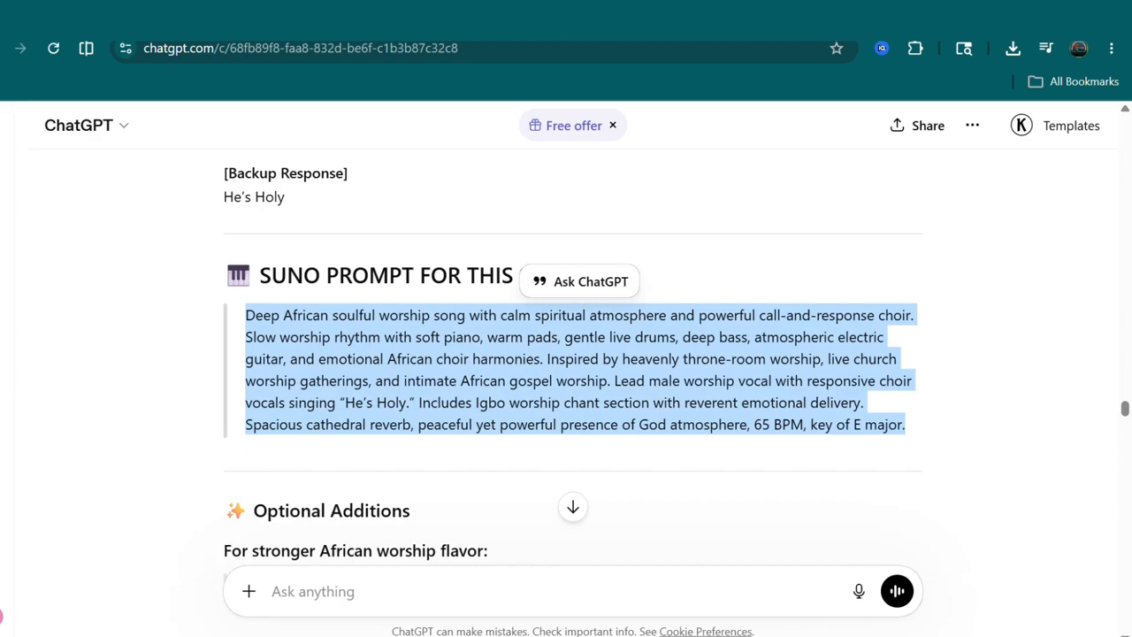
scroll(573, 354, "up", 5)
scroll(573, 363, "up", 3)
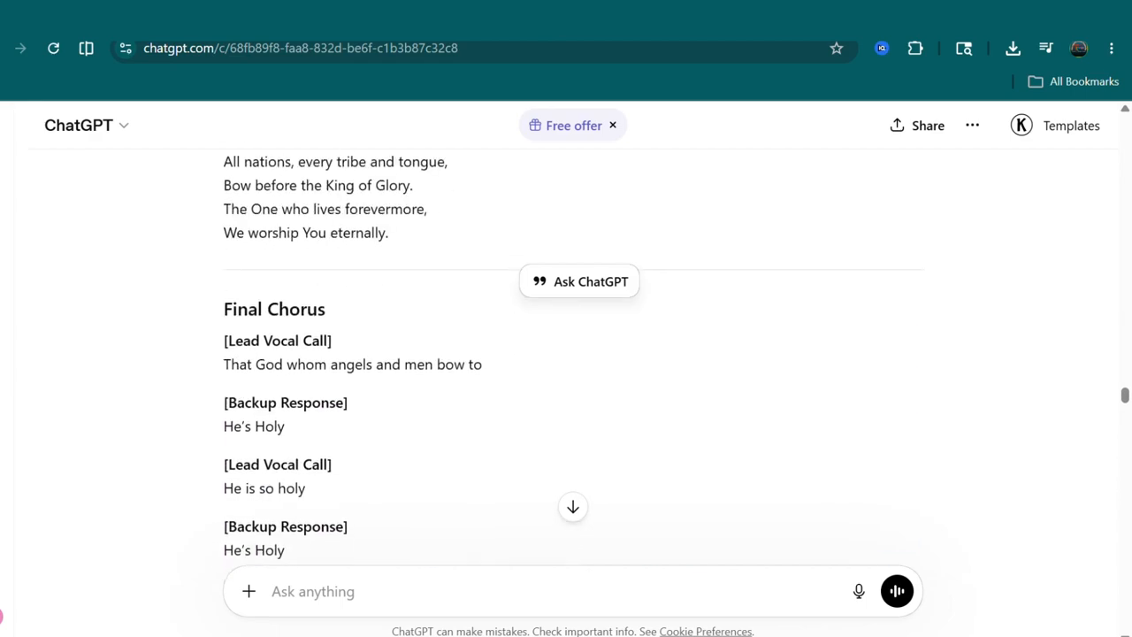
scroll(573, 363, "down", 6)
scroll(573, 363, "down", 5)
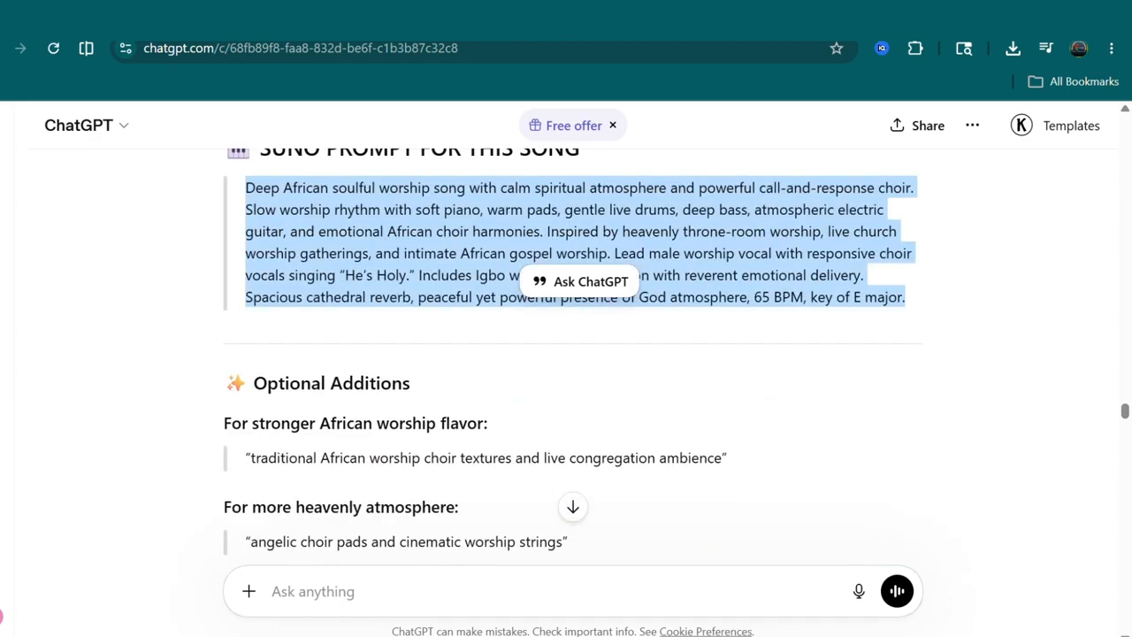
scroll(573, 363, "up", 4)
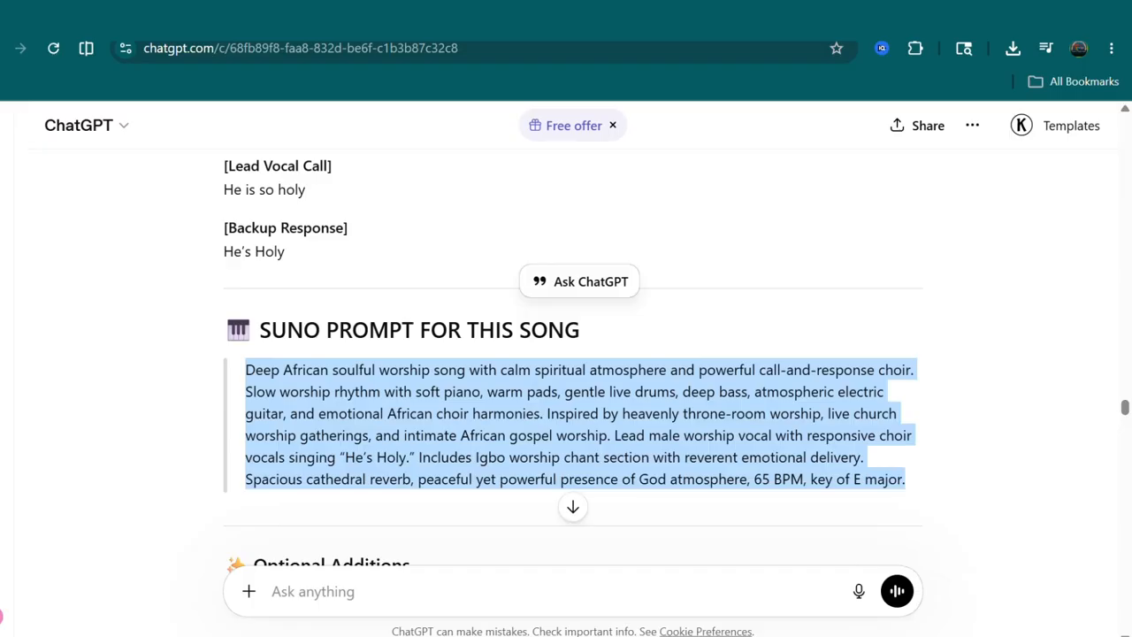
right_click(354, 407)
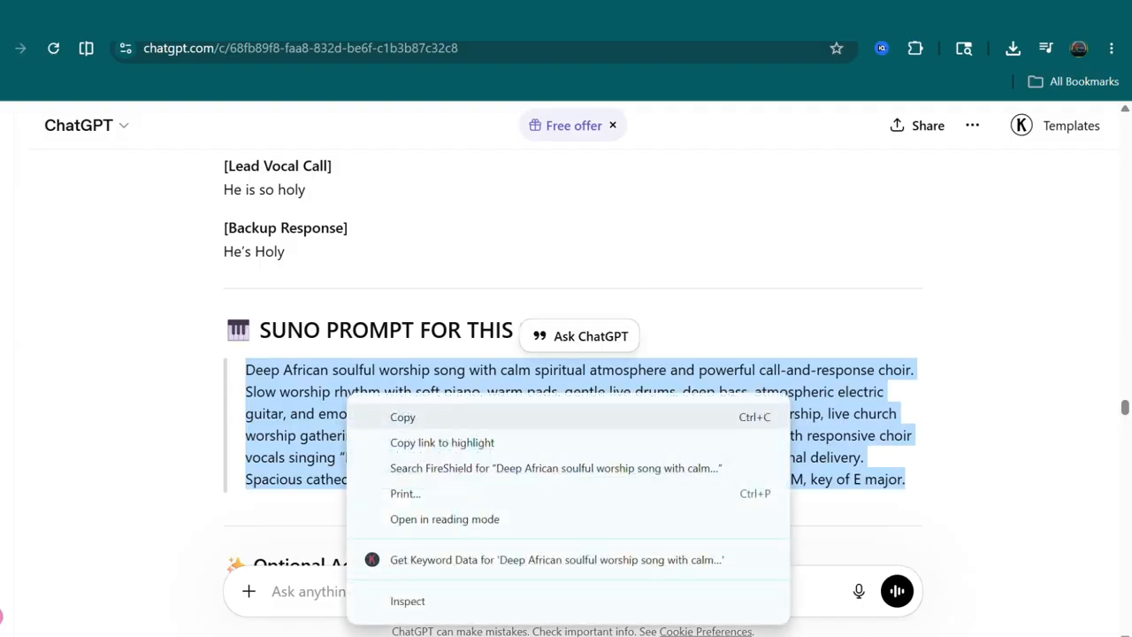
left_click(398, 416)
- Paste the copied prompt into the Styles field of the create form
left_click(67, 16)
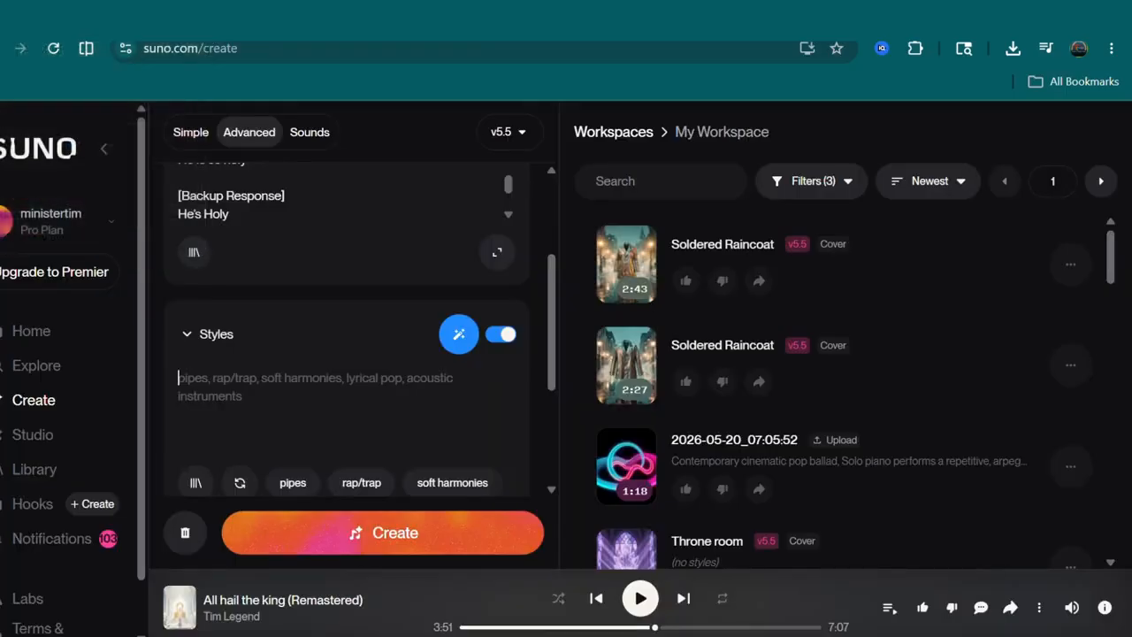
right_click(221, 232)
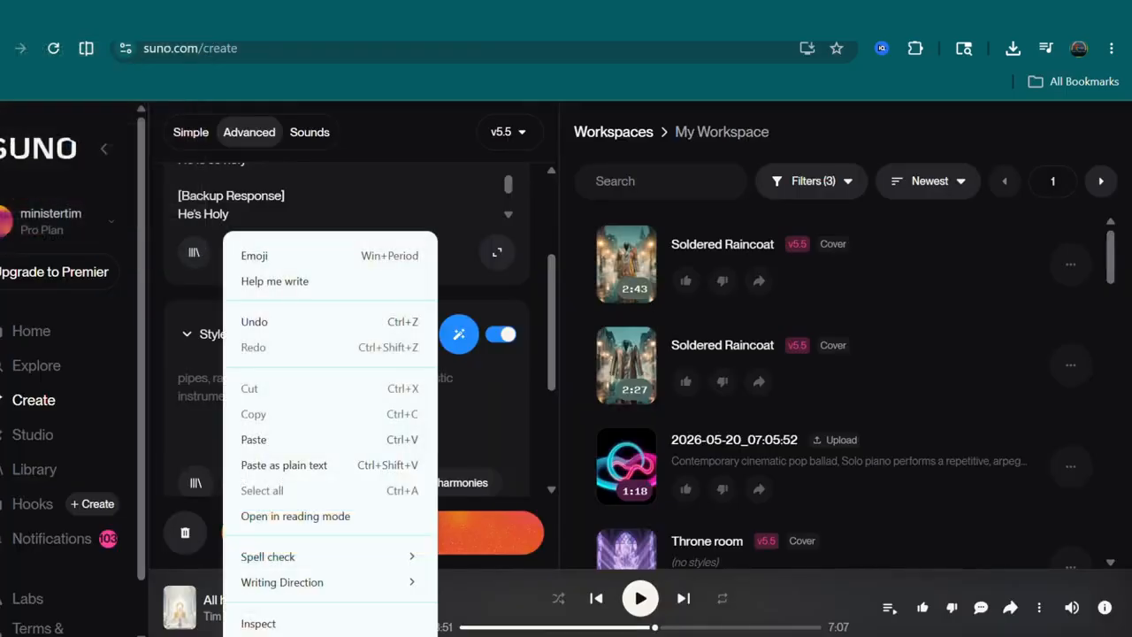
left_click(266, 437)
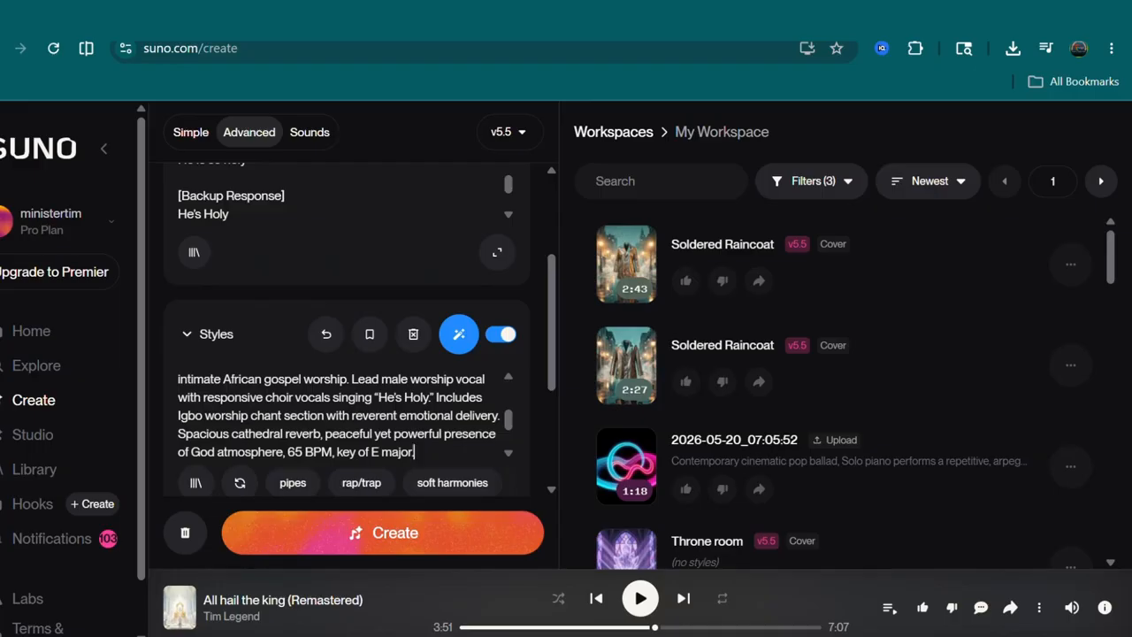
- Scroll through the create form and workspace songs, opening the first Soldered Raincoat song's options menu
scroll(356, 179, "down", 3)
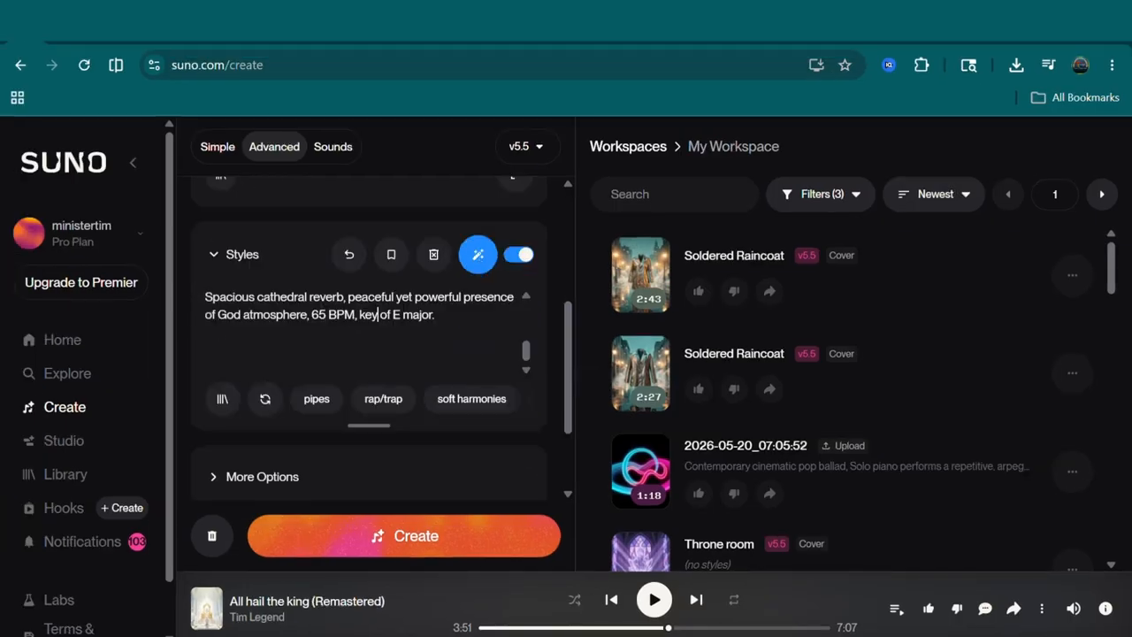
left_click(283, 425)
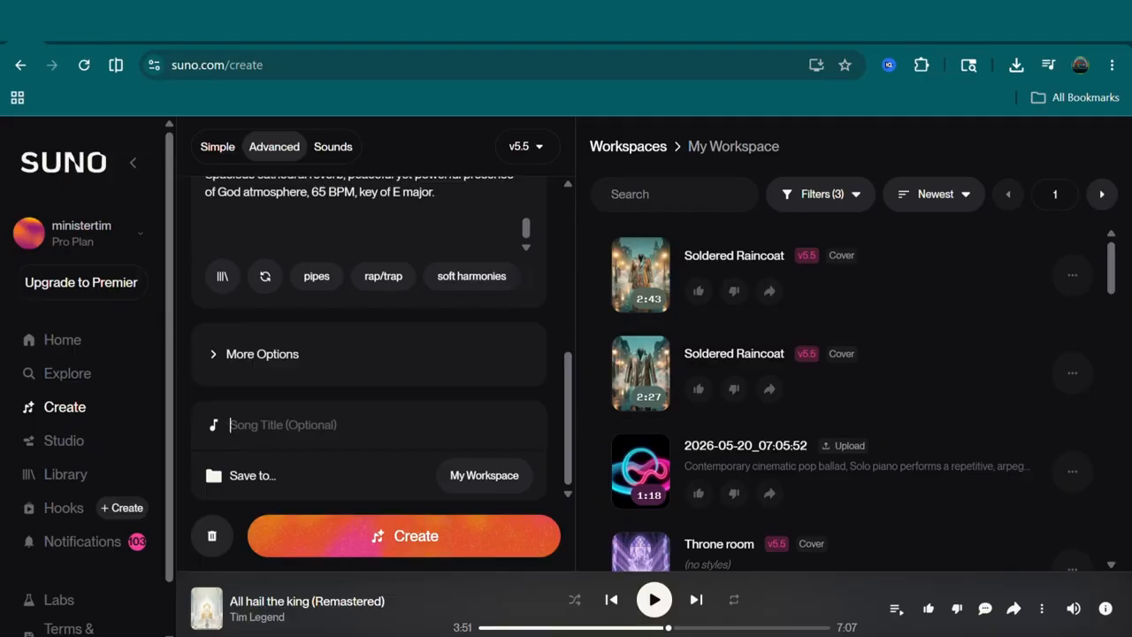
scroll(857, 398, "down", 5)
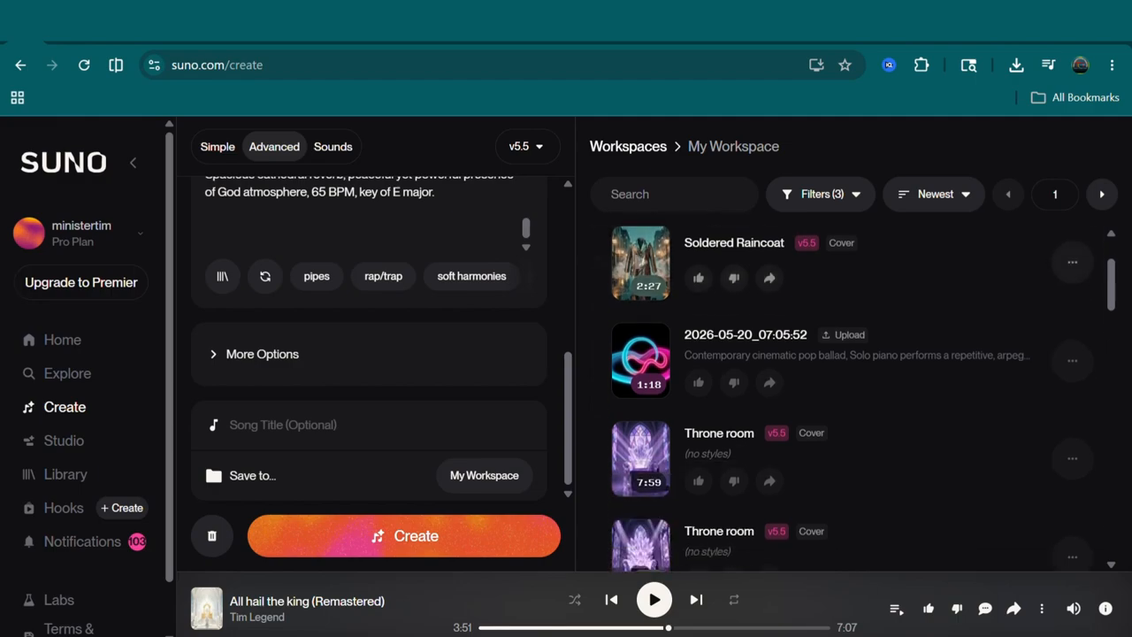
scroll(856, 398, "down", 3)
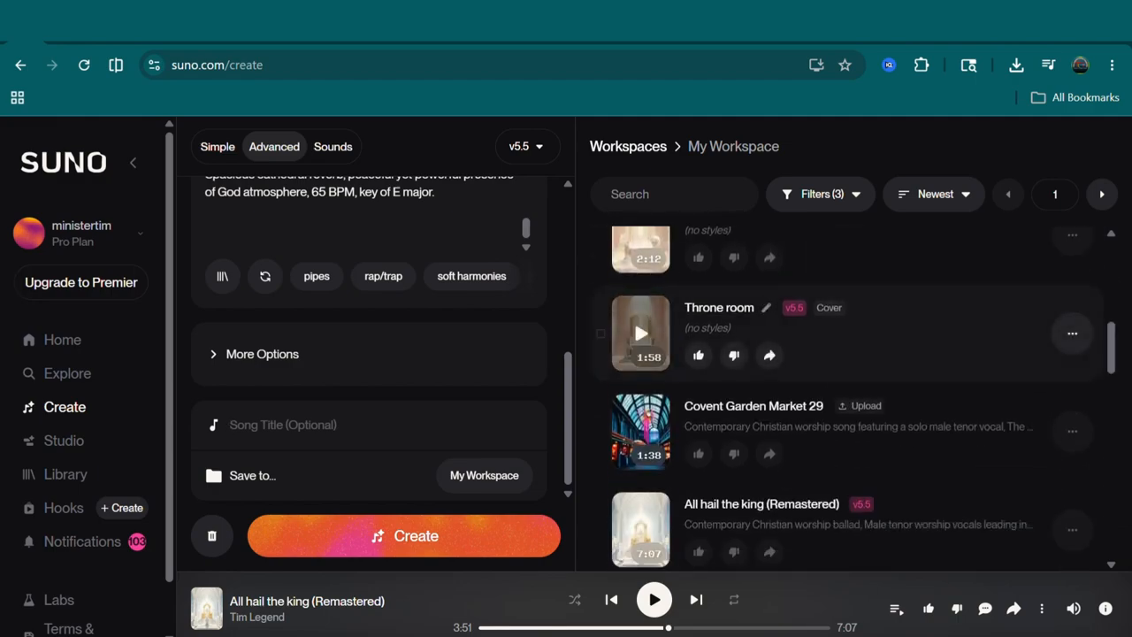
scroll(633, 307, "up", 8)
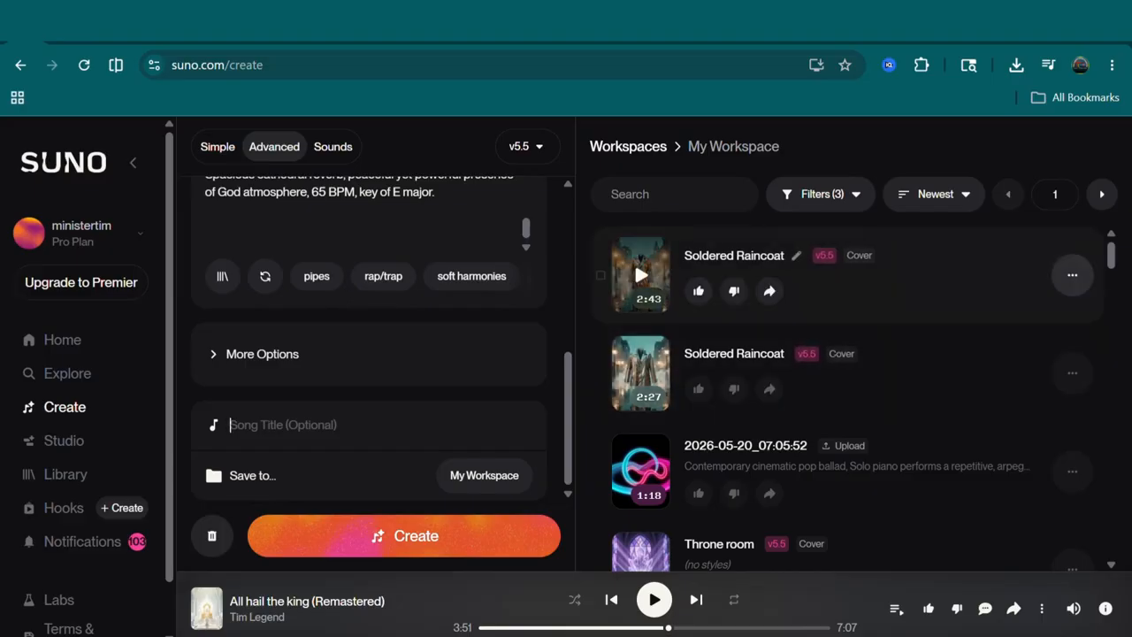
left_click(1072, 275)
mouse_move(1017, 292)
mouse_move(1021, 434)
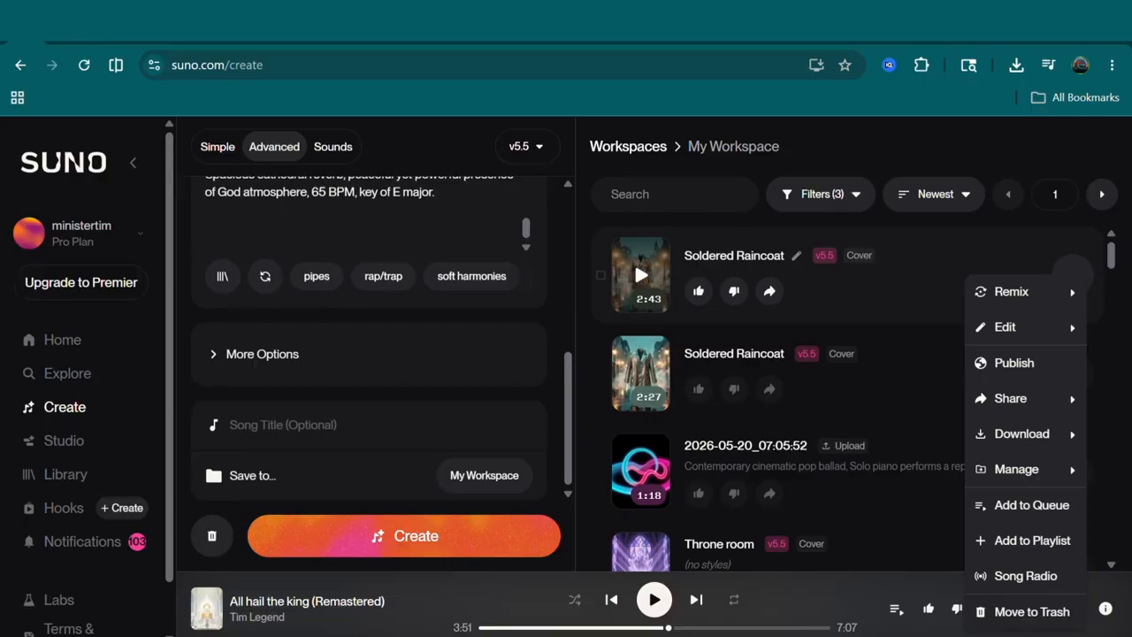
- Switch to Gemini and review the earlier artist image prompts and generated photos
left_click(208, 22)
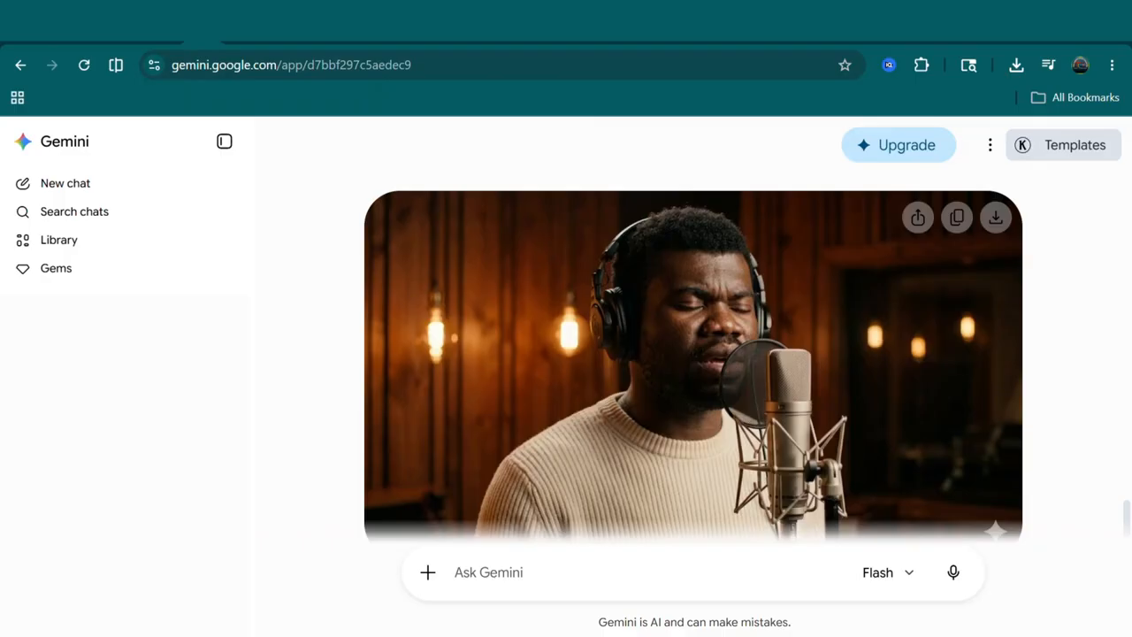
scroll(694, 330, "up", 1)
scroll(694, 331, "down", 1)
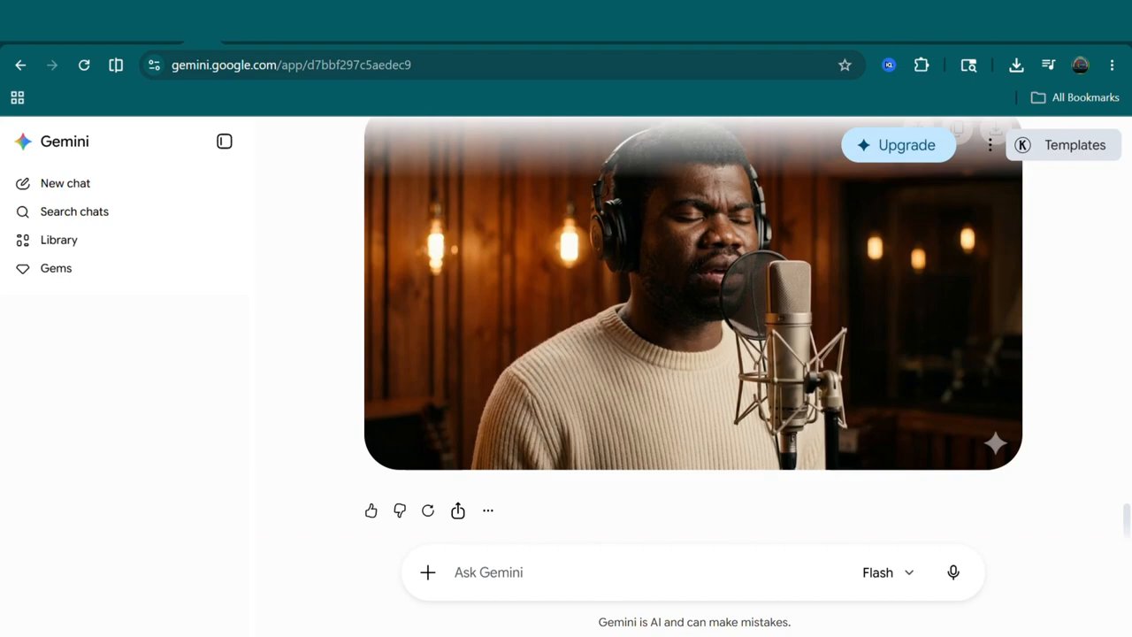
scroll(693, 331, "up", 4)
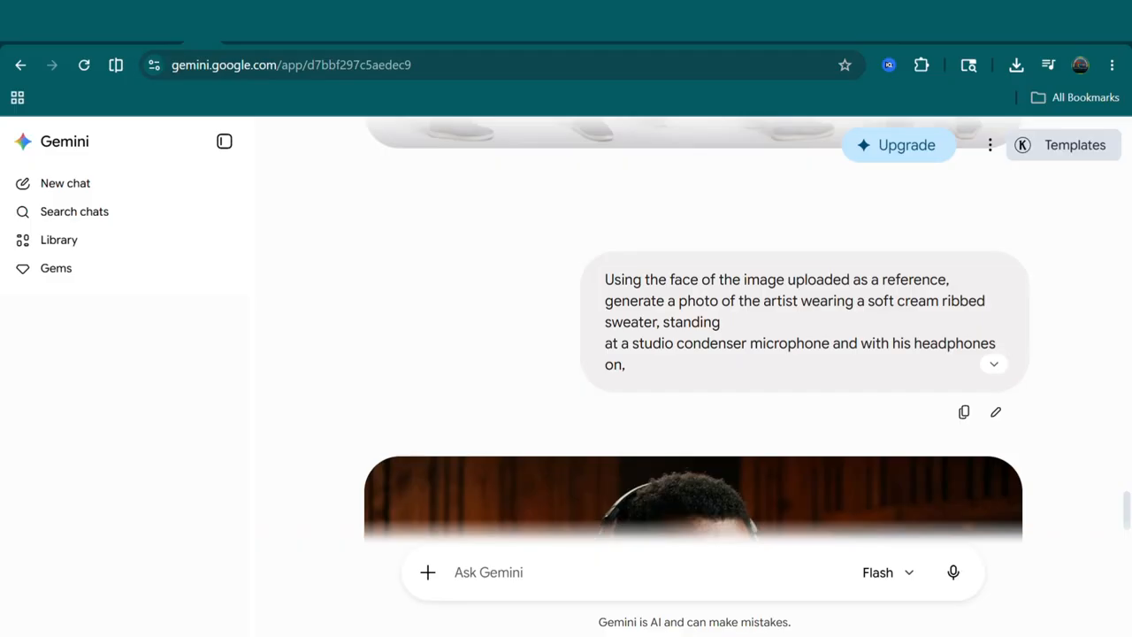
scroll(694, 331, "up", 5)
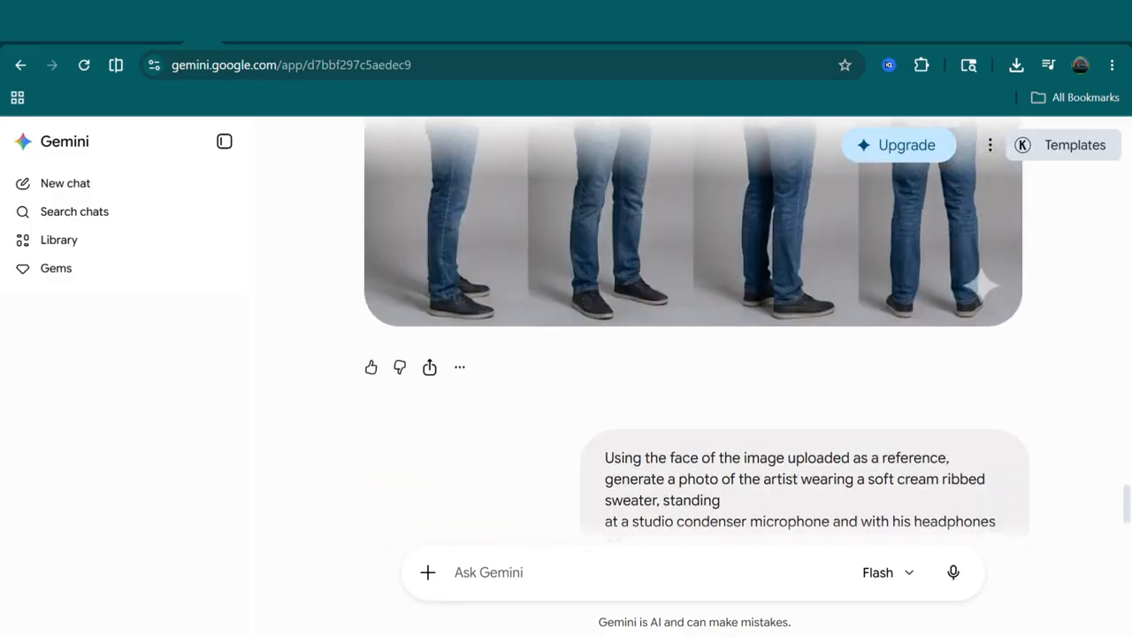
scroll(693, 331, "up", 5)
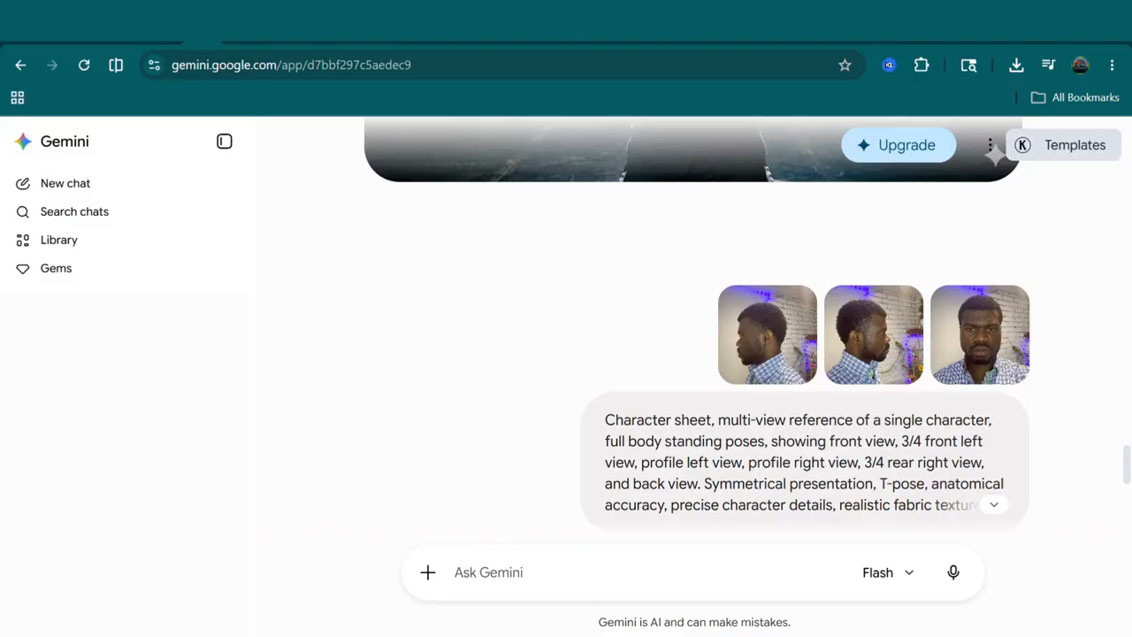
- Examine the later studio microphone and worship-singing artist photos in the Gemini chat
scroll(694, 331, "down", 1)
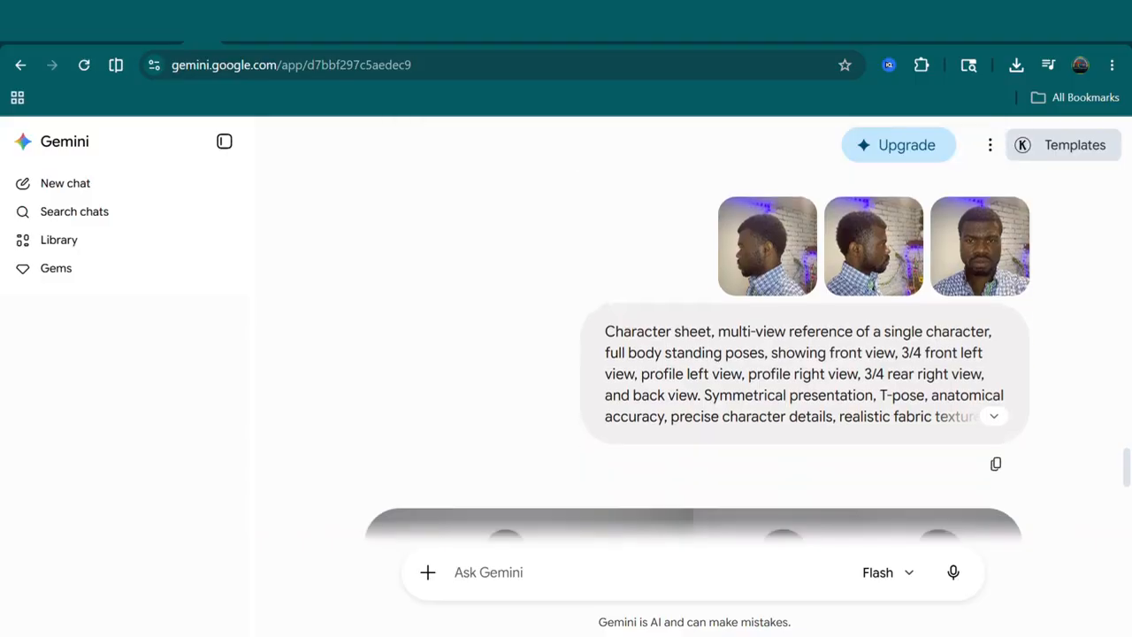
scroll(694, 331, "down", 8)
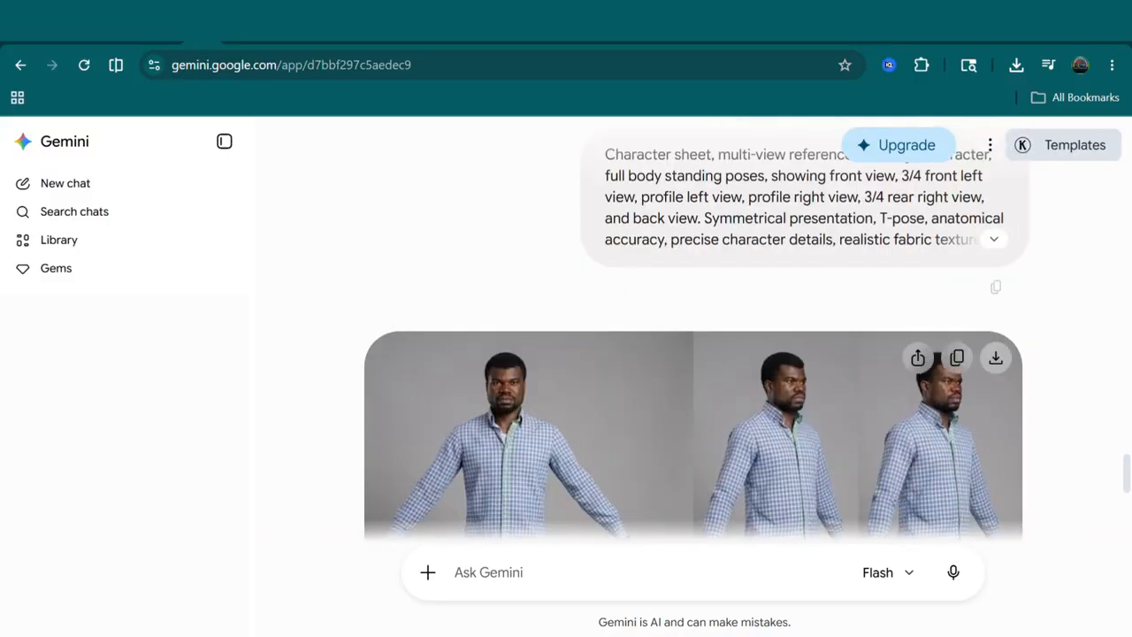
scroll(693, 331, "down", 6)
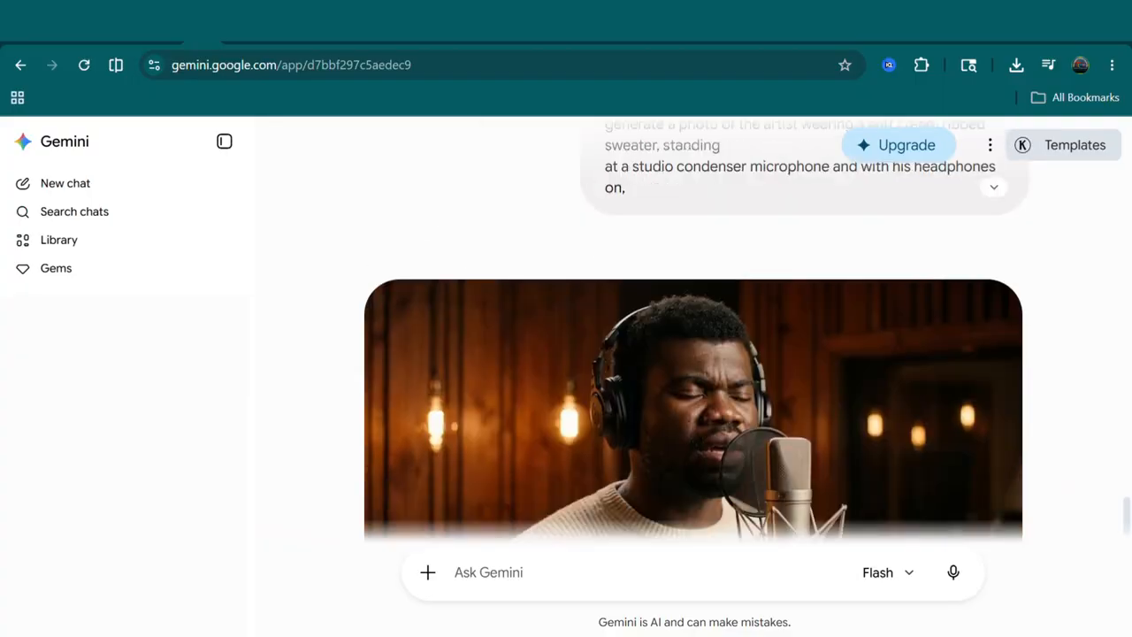
scroll(694, 331, "down", 2)
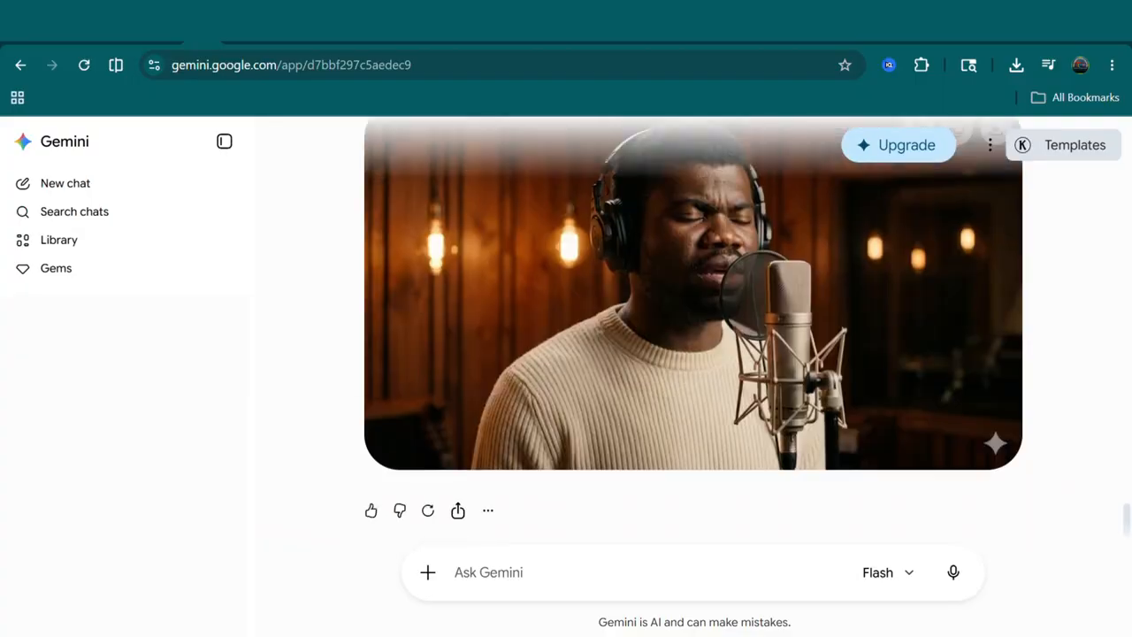
scroll(693, 330, "up", 7)
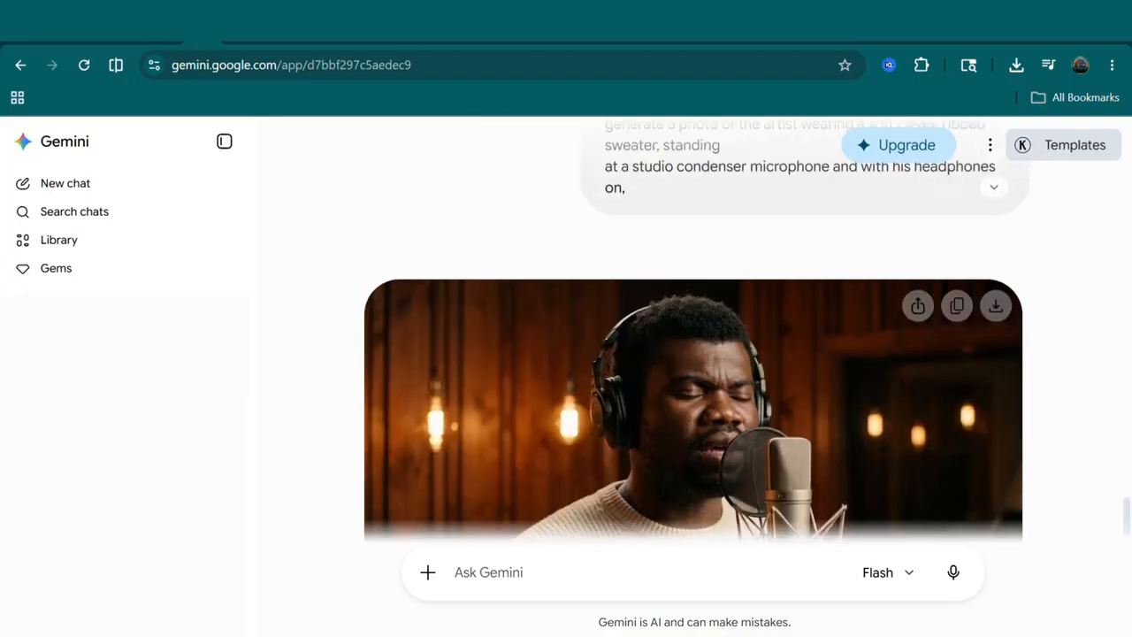
scroll(693, 331, "down", 7)
scroll(694, 331, "up", 3)
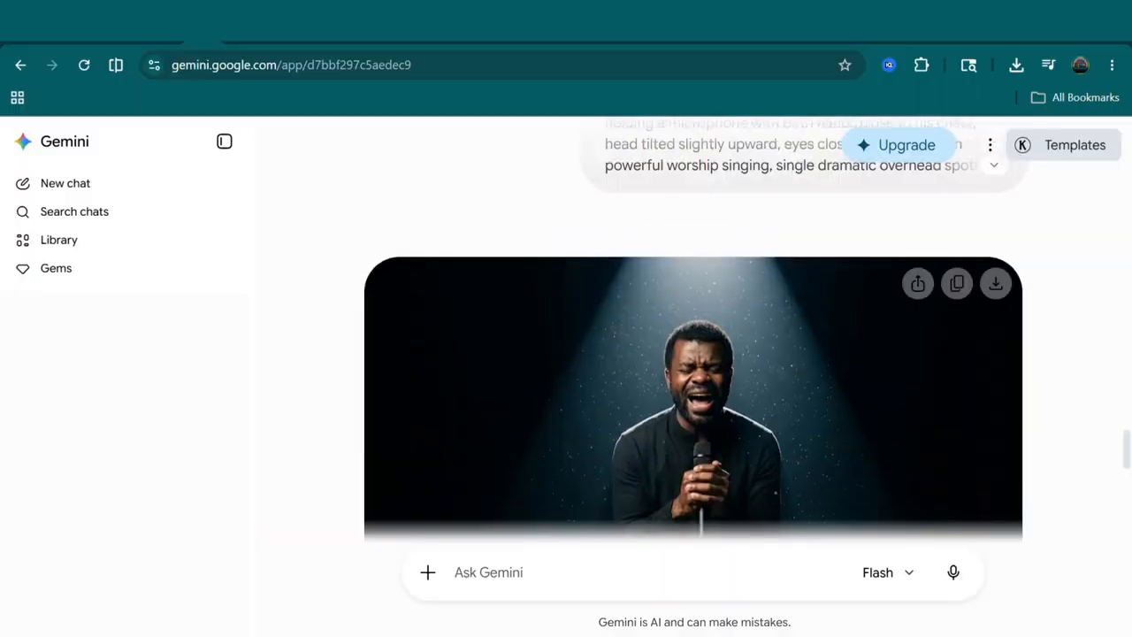
scroll(693, 331, "up", 4)
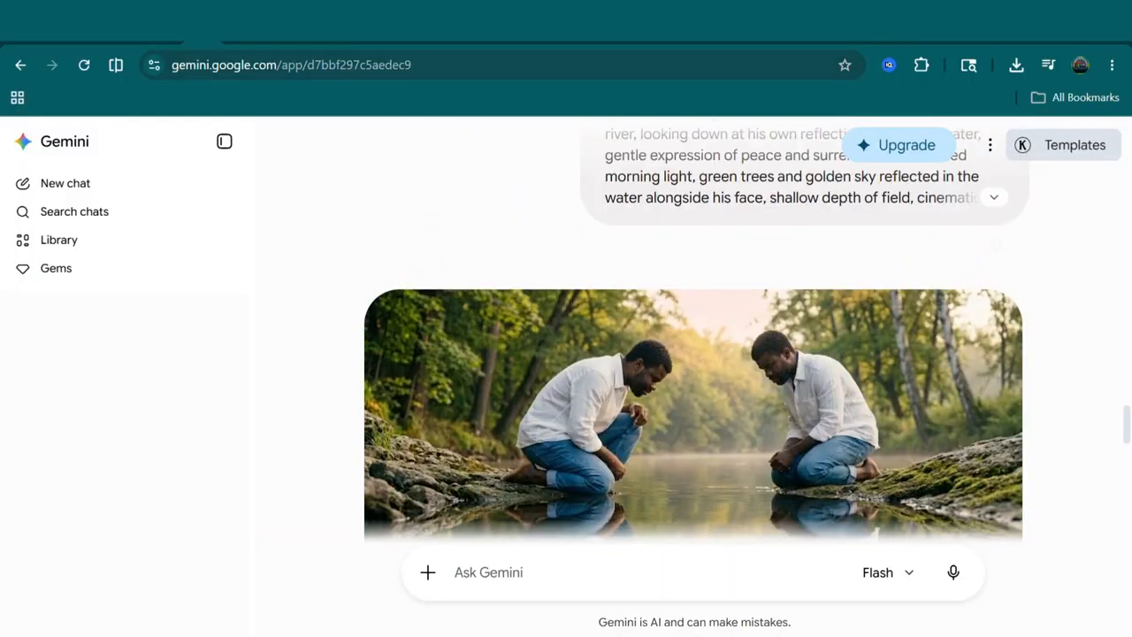
scroll(693, 331, "down", 8)
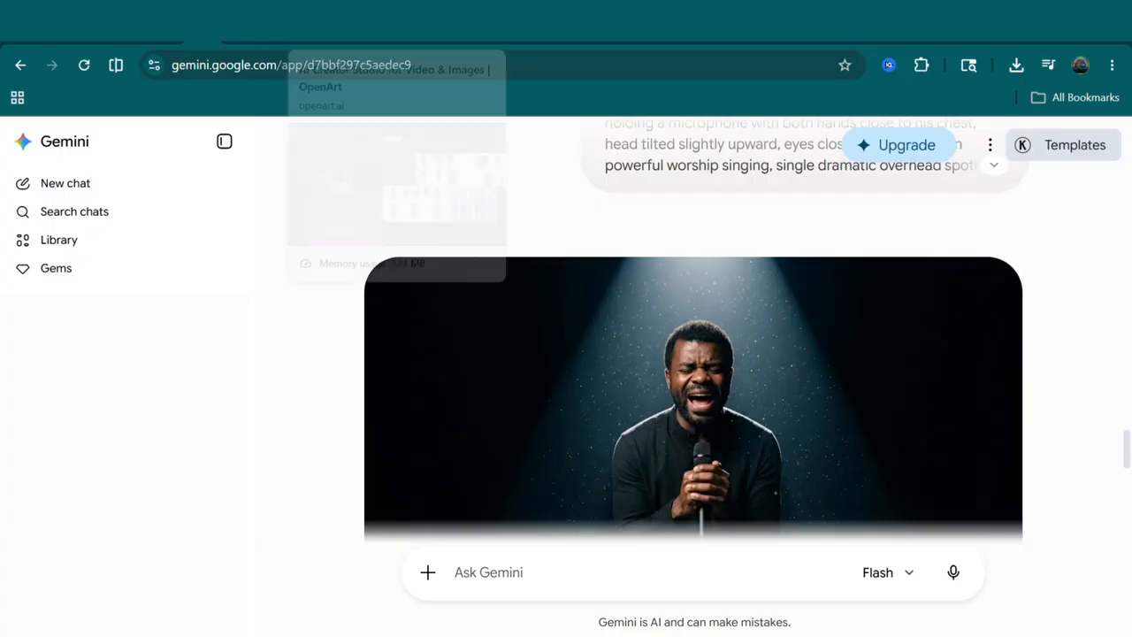
- Switch to OpenArt and inspect the character sheet and full-body multi-view images in the gallery
left_click(309, 25)
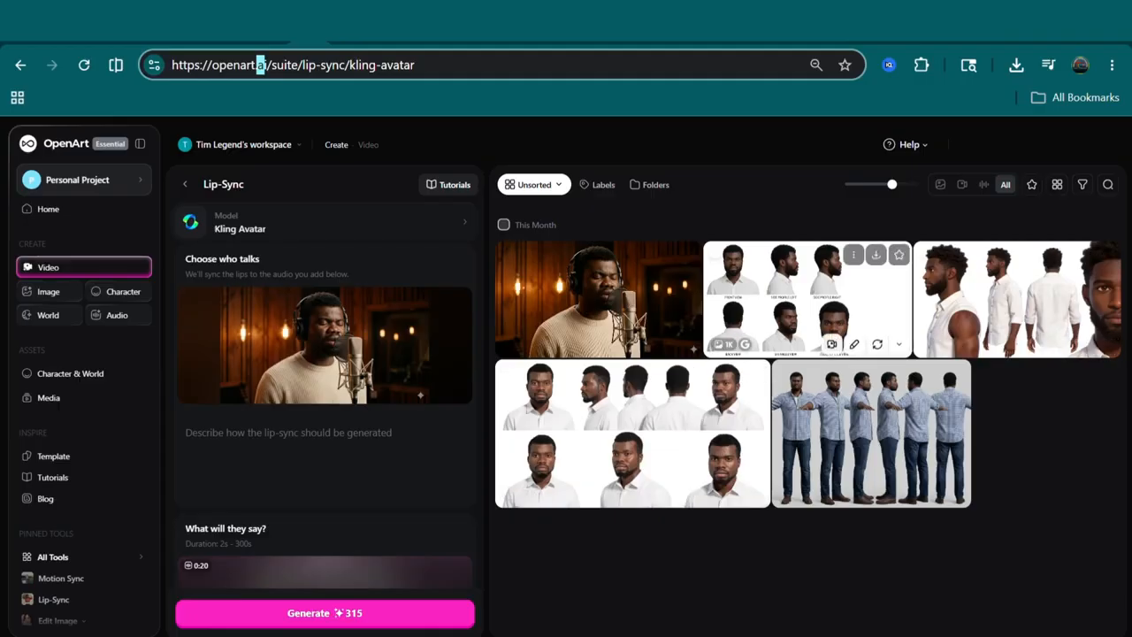
left_click(778, 300)
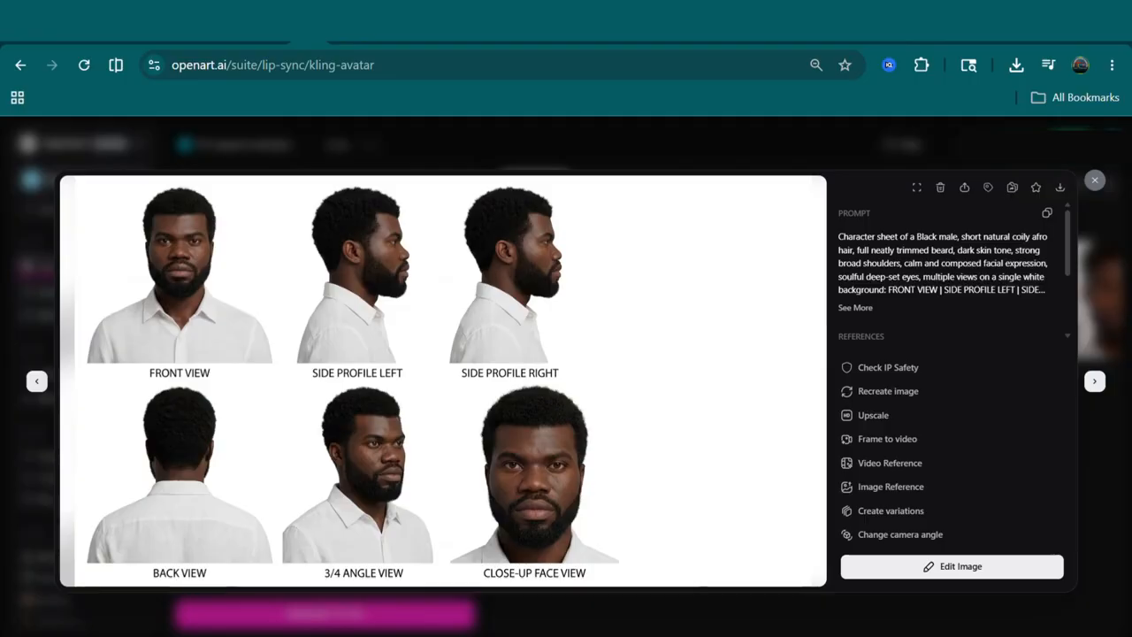
key("Escape")
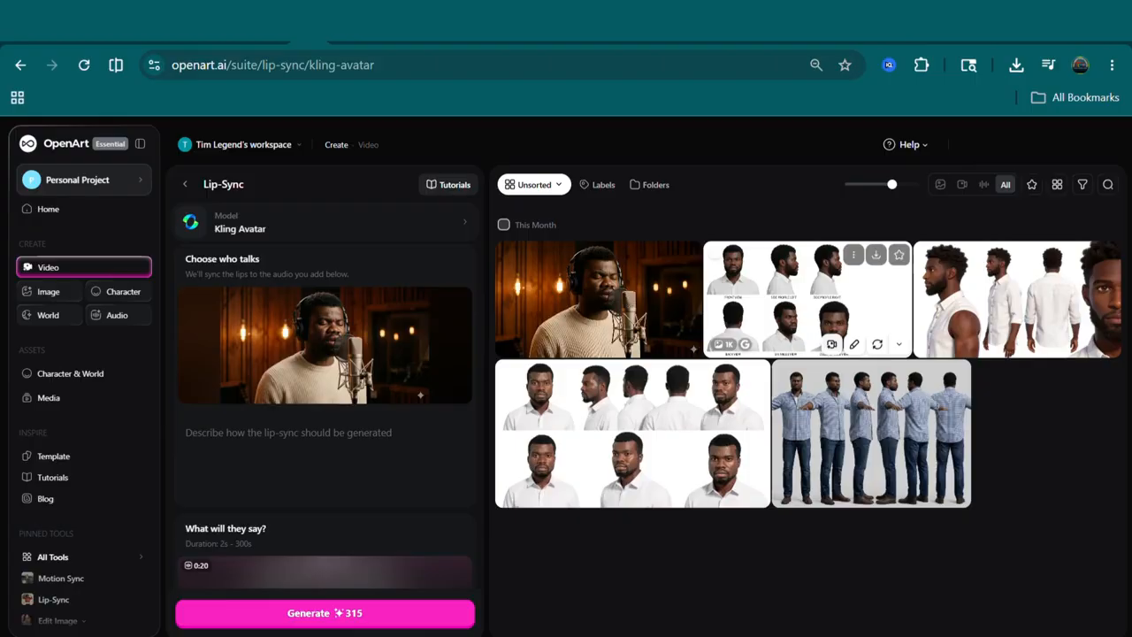
left_click(865, 435)
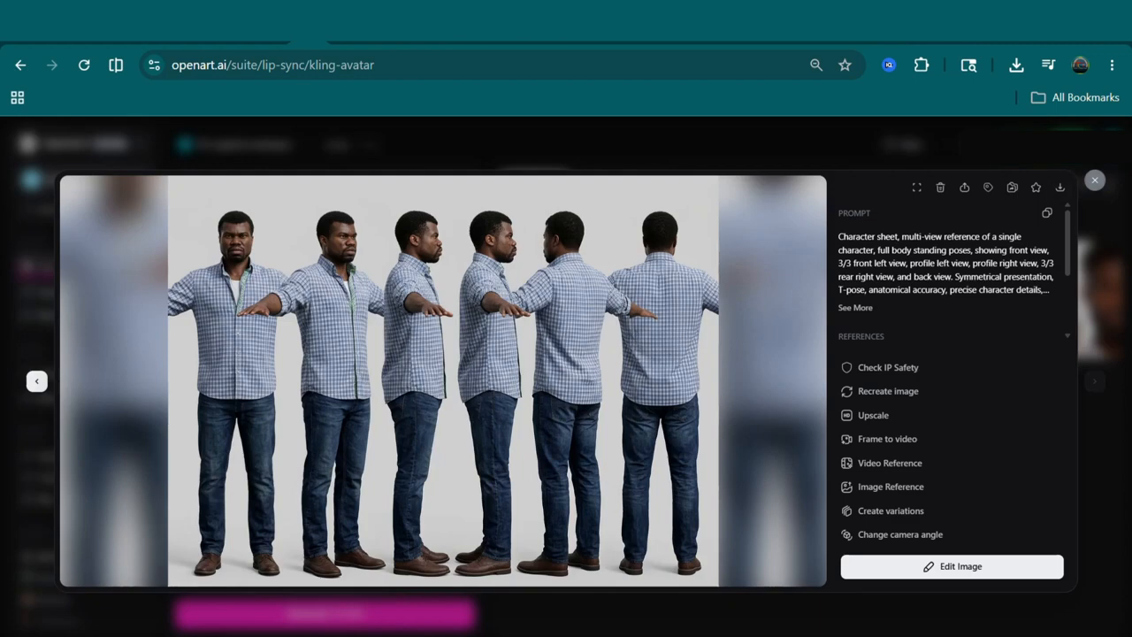
left_click(1094, 179)
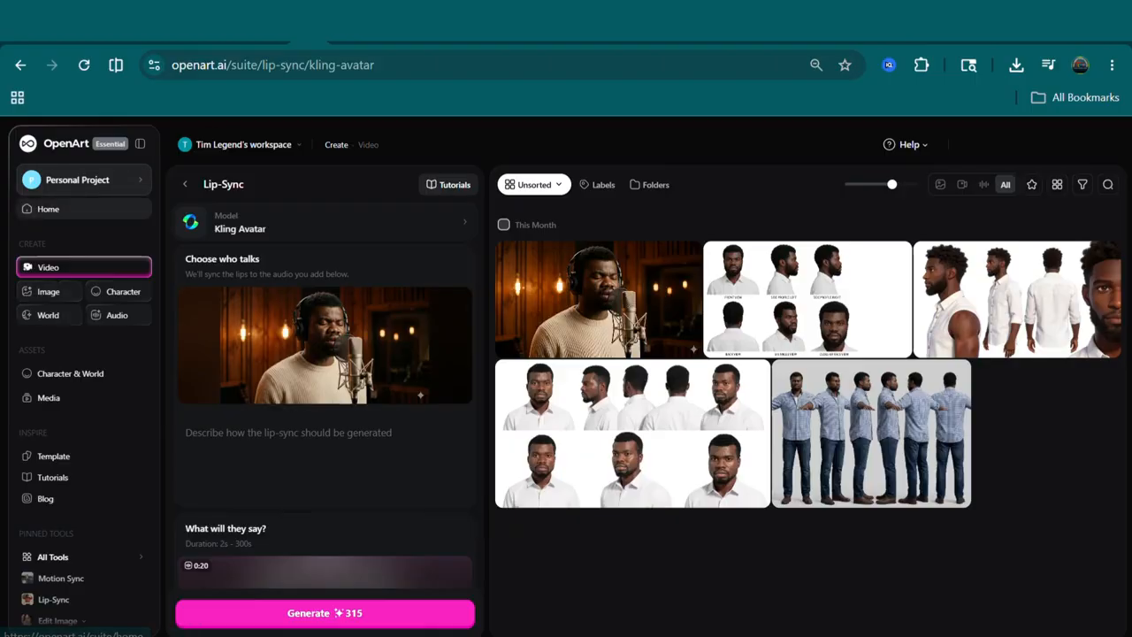
left_click(48, 208)
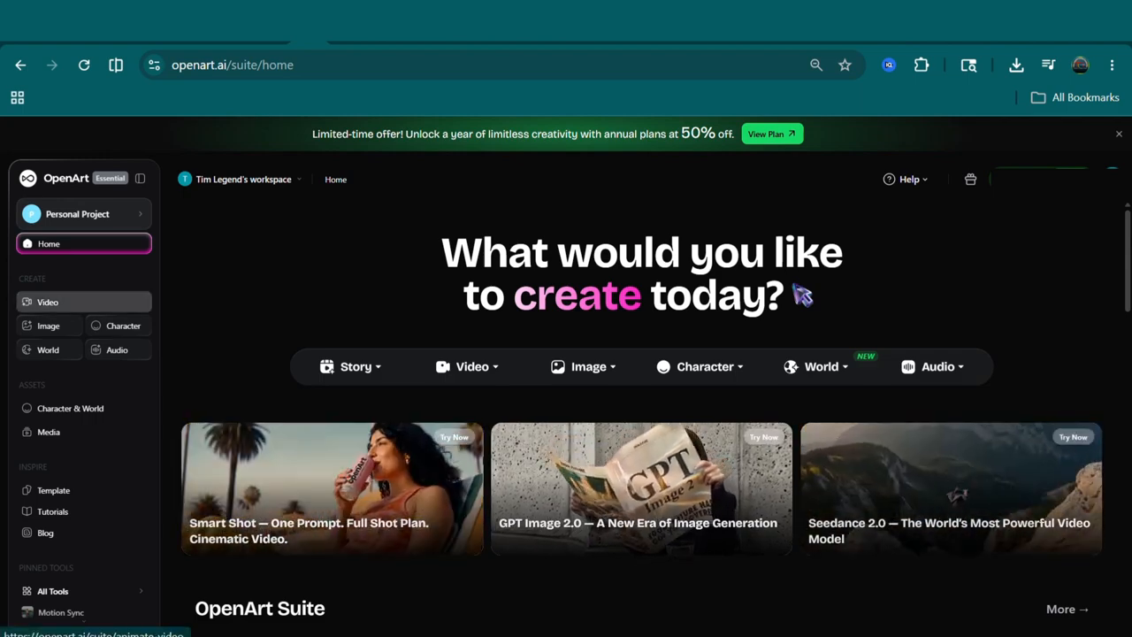
left_click(54, 302)
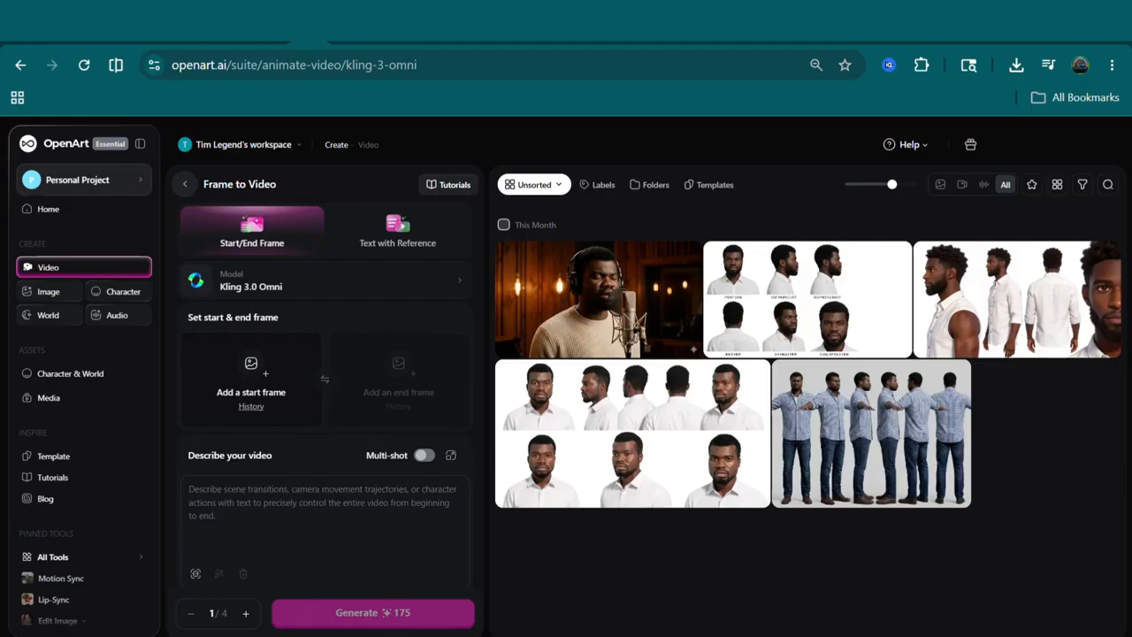
left_click(185, 184)
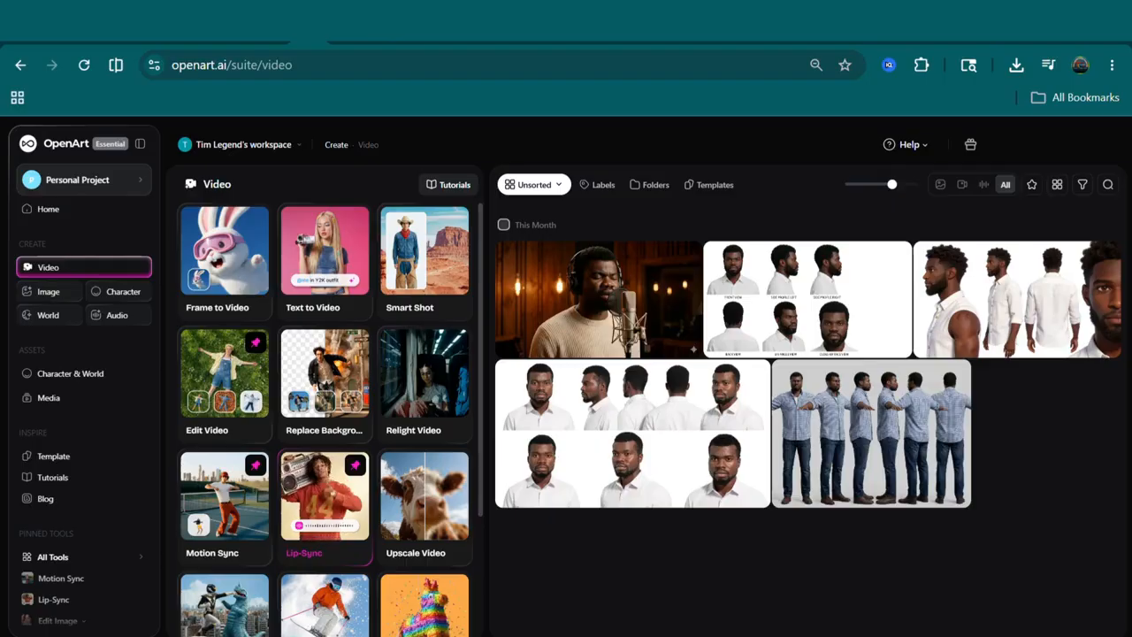
left_click(325, 496)
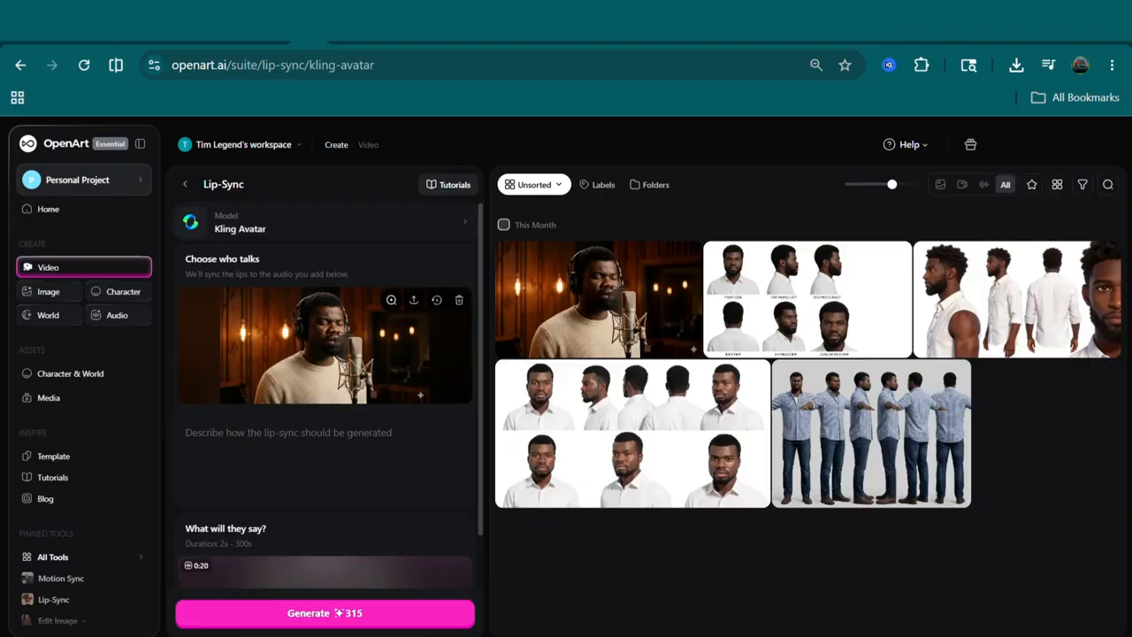
- Remove the Lip-Sync talking character image and upload the studio microphone photo in its place
left_click(459, 300)
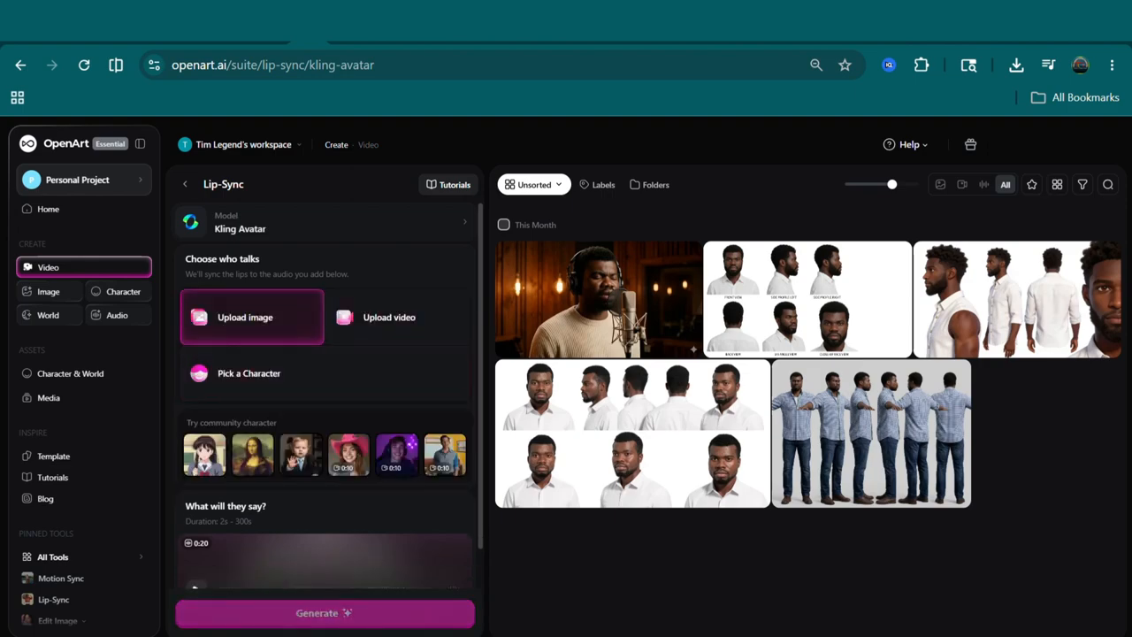
left_click(252, 317)
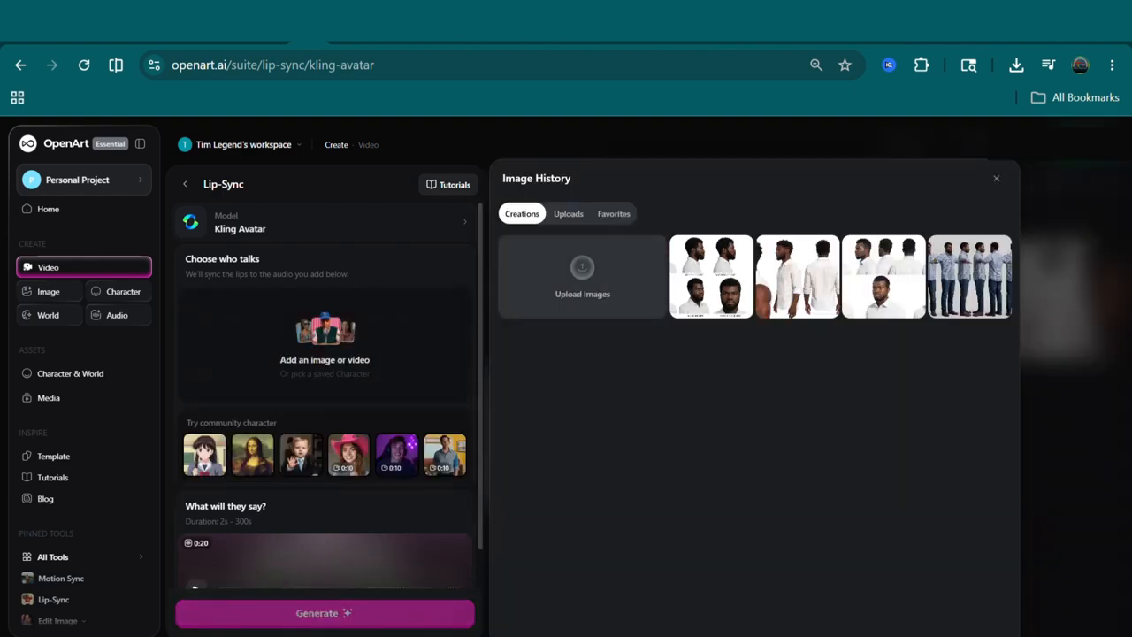
left_click(582, 276)
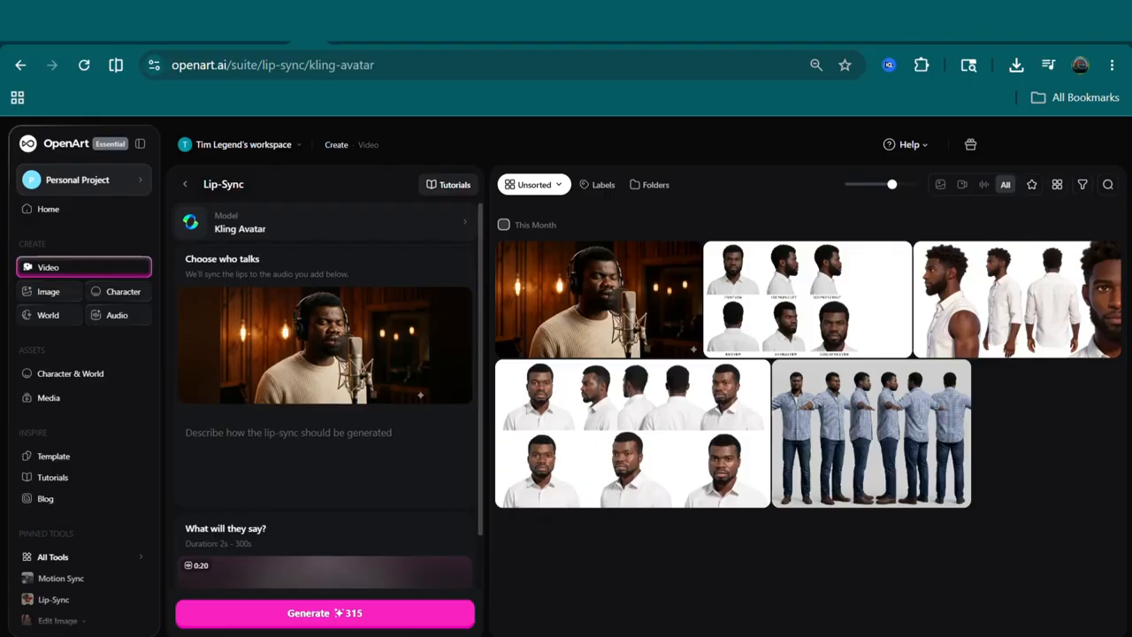
- Switch to CapCut with the Shalom Shalom audio project
scroll(324, 442, "down", 3)
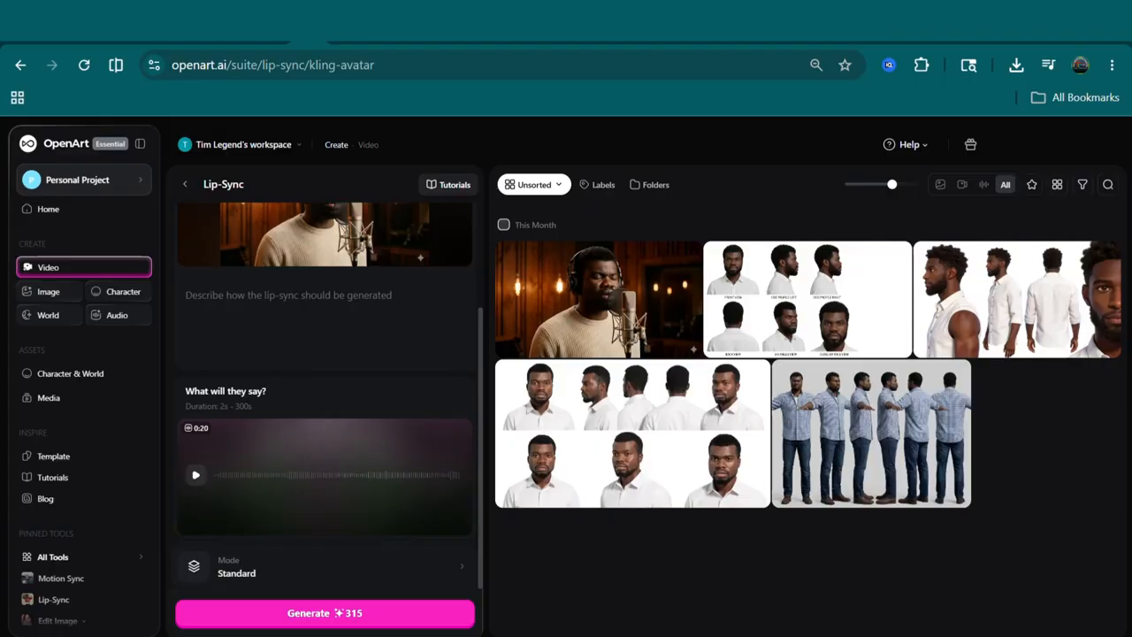
mouse_move(666, 343)
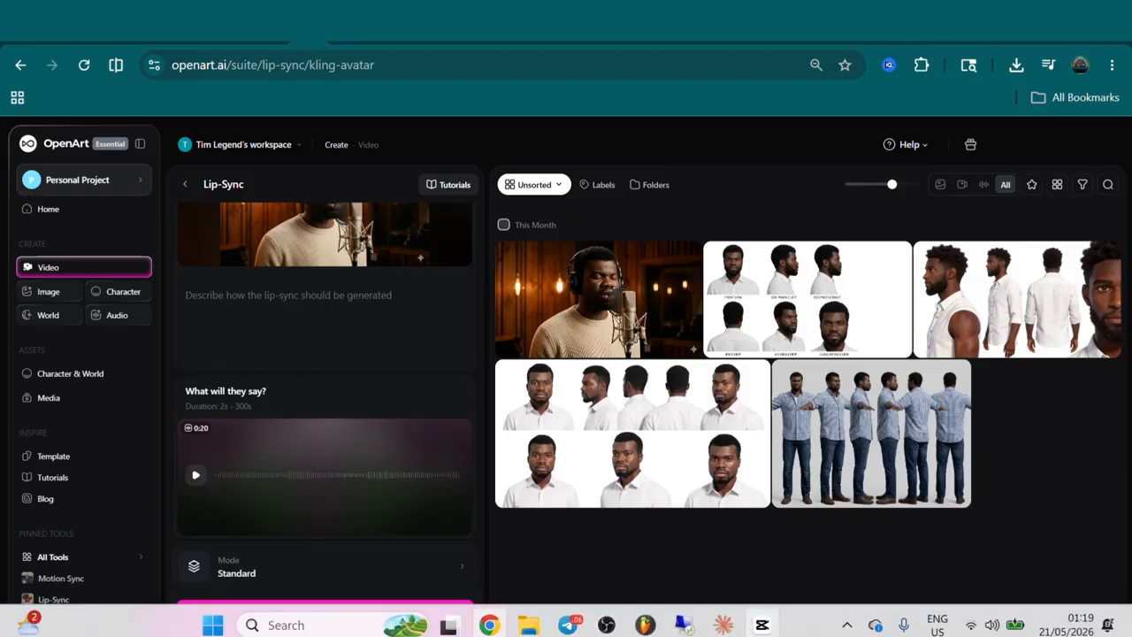
mouse_move(761, 624)
left_click(761, 535)
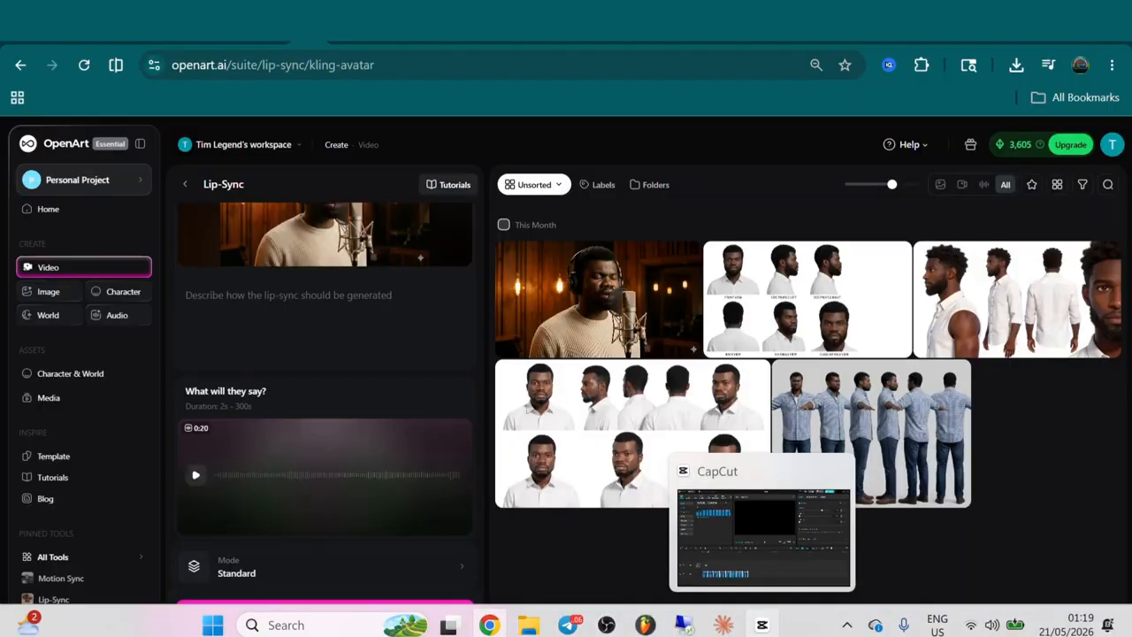
left_click(761, 624)
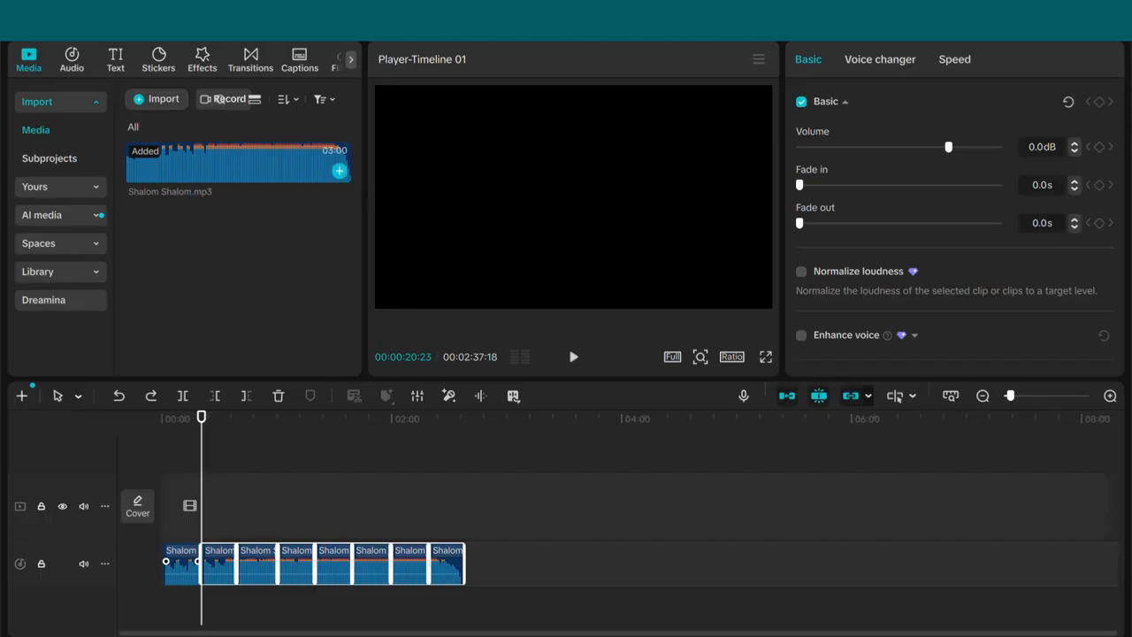
- Delete every Shalom Shalom clip on the audio track except the first one, ending at about 20 seconds
left_click_drag(337, 172, 164, 186)
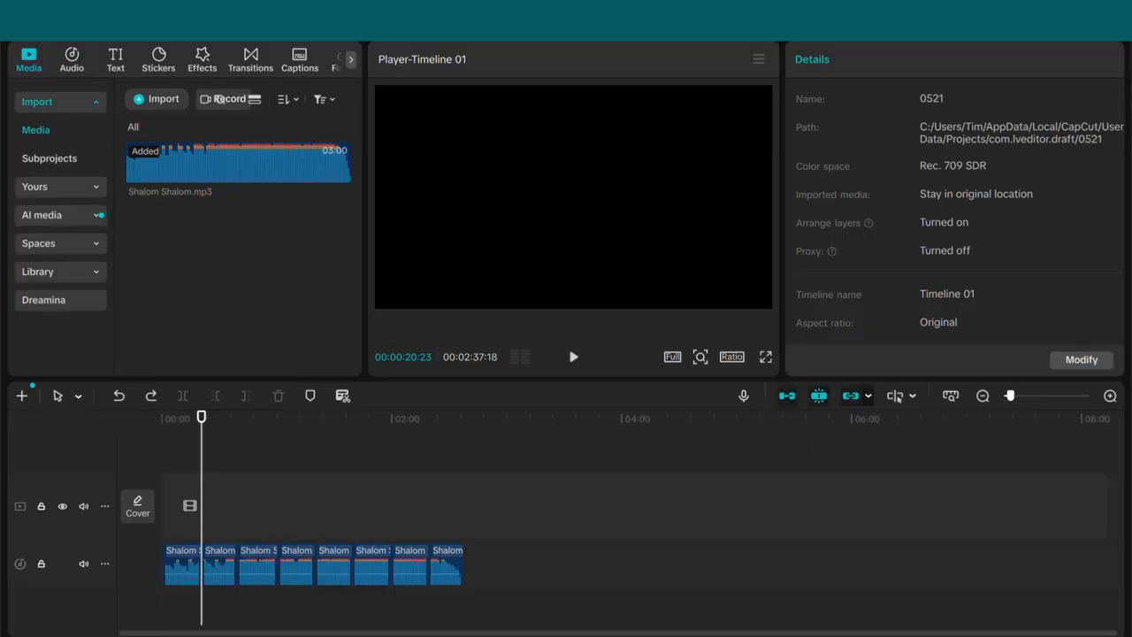
scroll(566, 531, "up", 6)
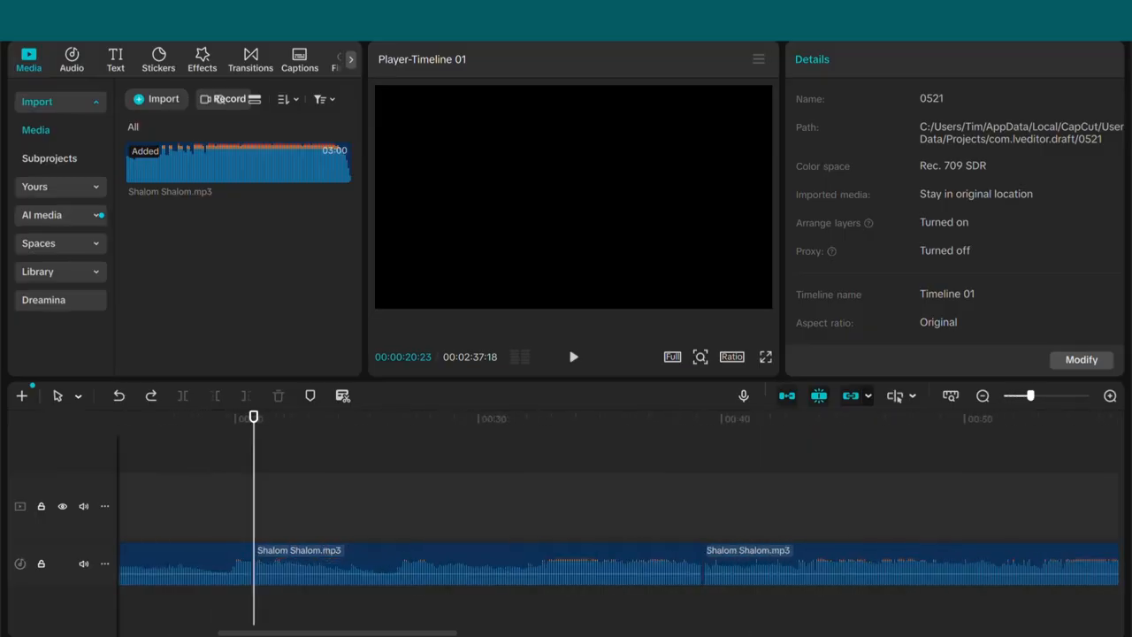
scroll(566, 530, "down", 4)
key("Home")
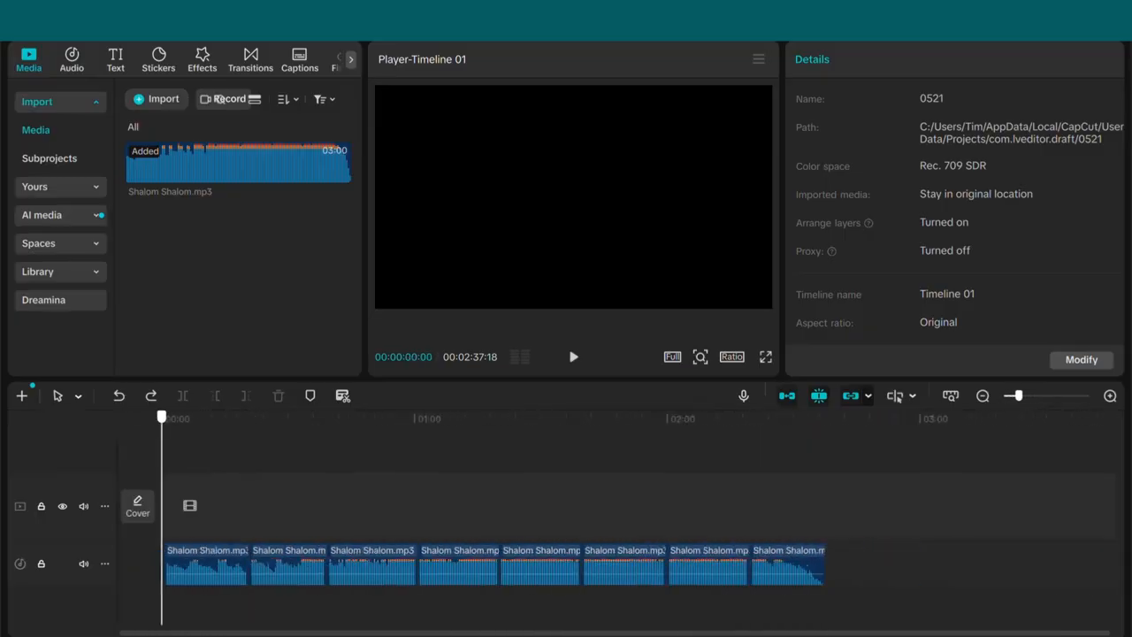
key("Right")
key("Right")
key("Right")
key("Right")
key("Right")
key("Right")
key("Right")
key("Right")
key("Right")
key("Right")
key("Right")
key("Right")
key("Right")
key("Right")
key("Right")
key("Right")
key("Right")
key("Right")
key("Right")
key("Right")
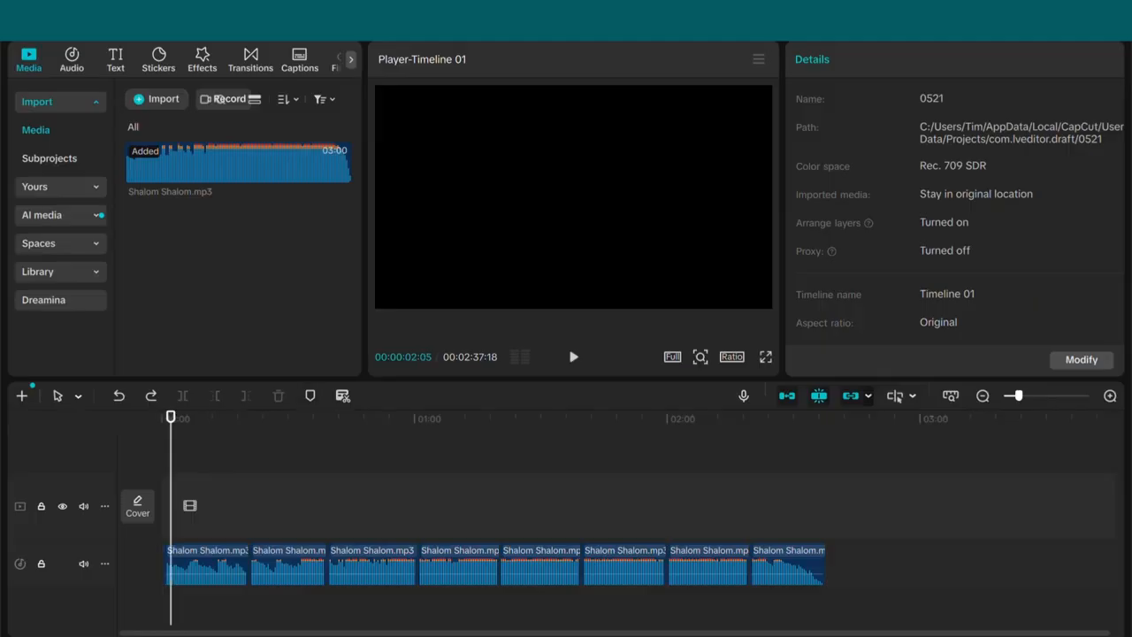
left_click_drag(171, 416, 249, 416)
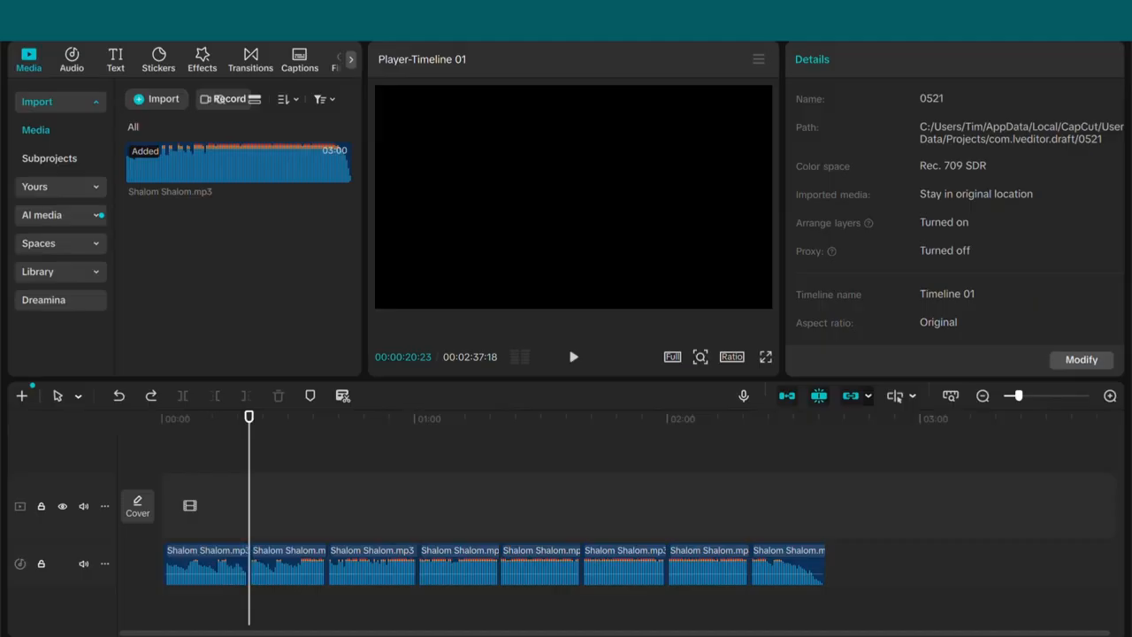
left_click(208, 566)
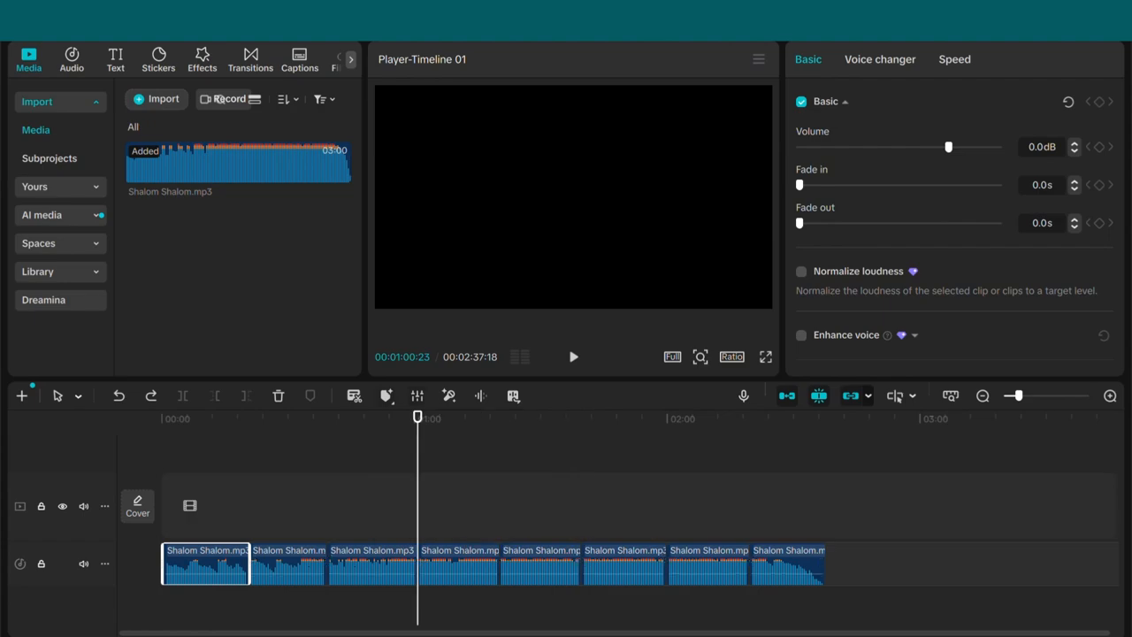
left_click(880, 566)
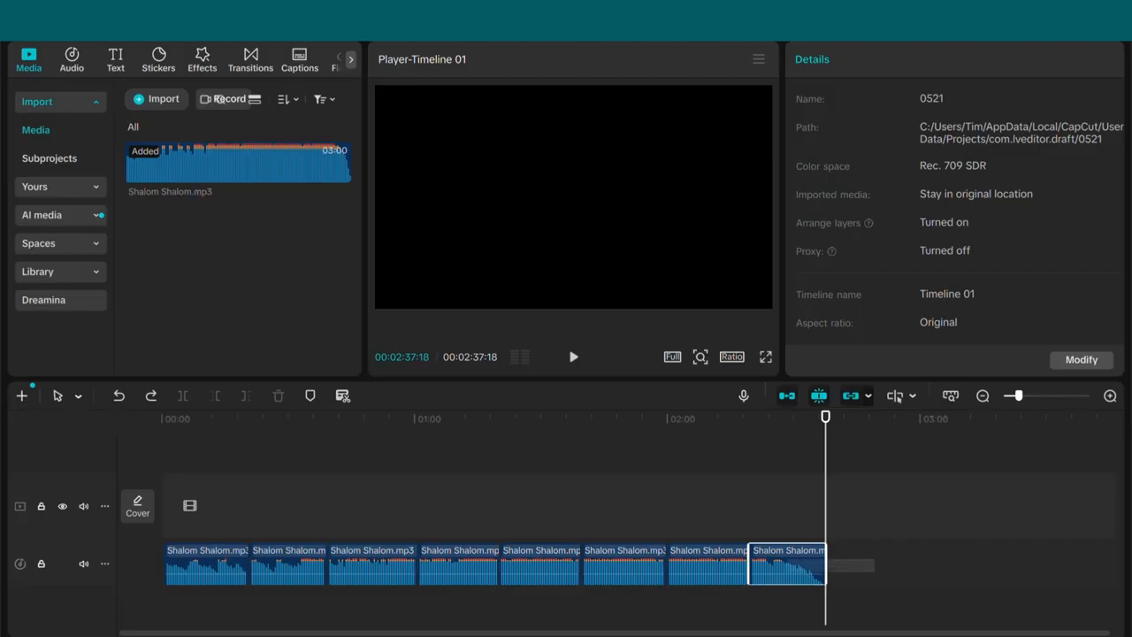
left_click_drag(670, 575, 309, 566)
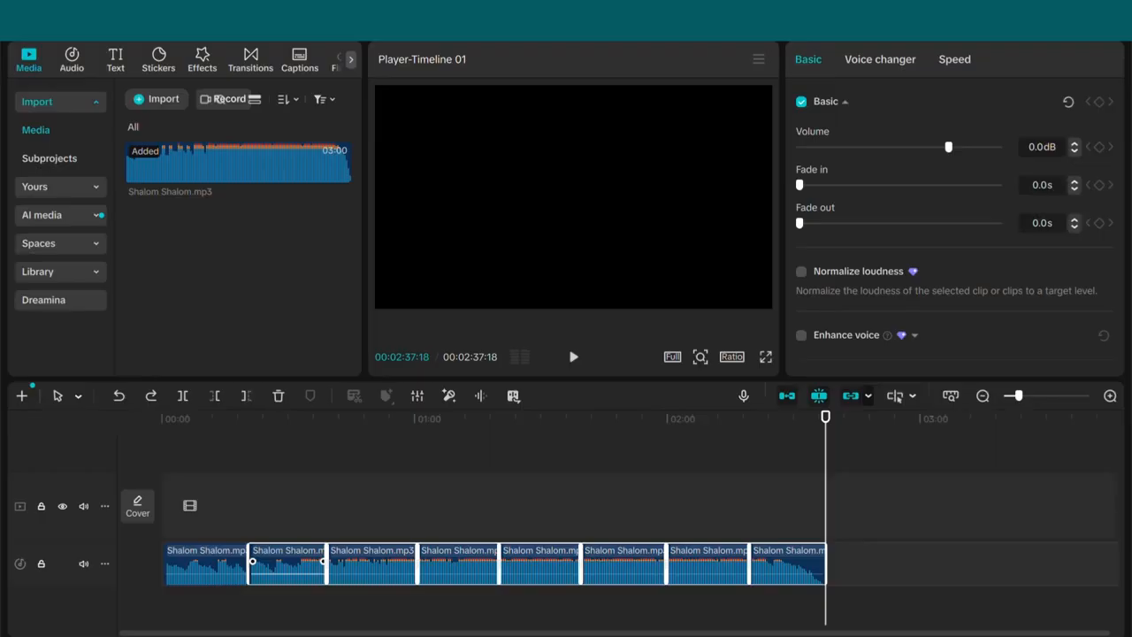
key("Delete")
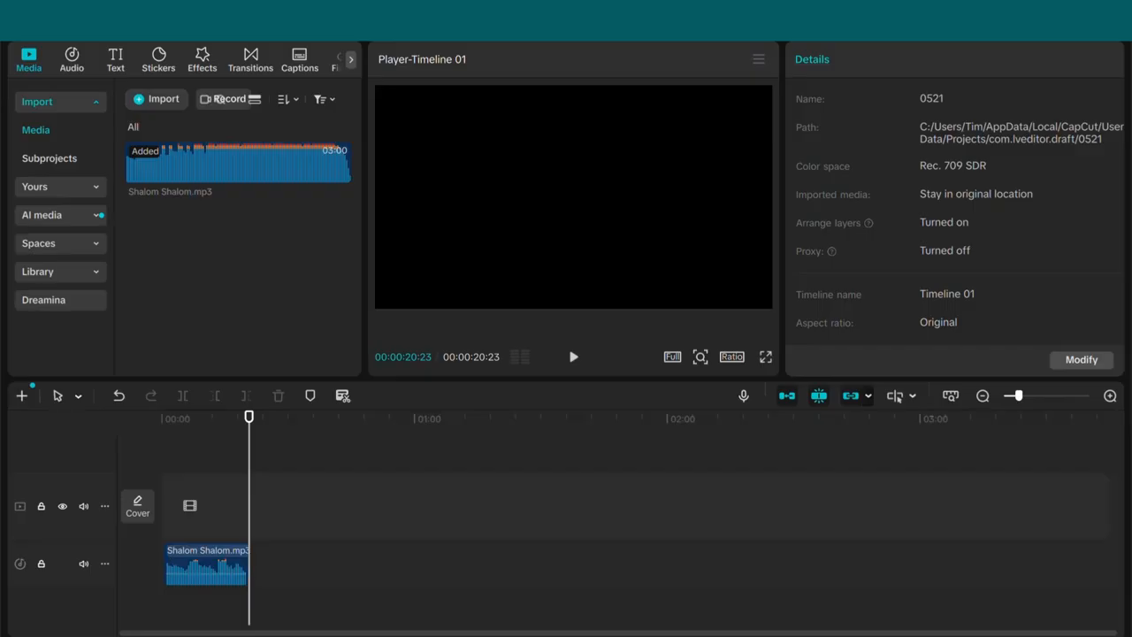
- Export the trimmed timeline as an audio-only MP3 file named aud1, with the video option turned off
key("ctrl+e")
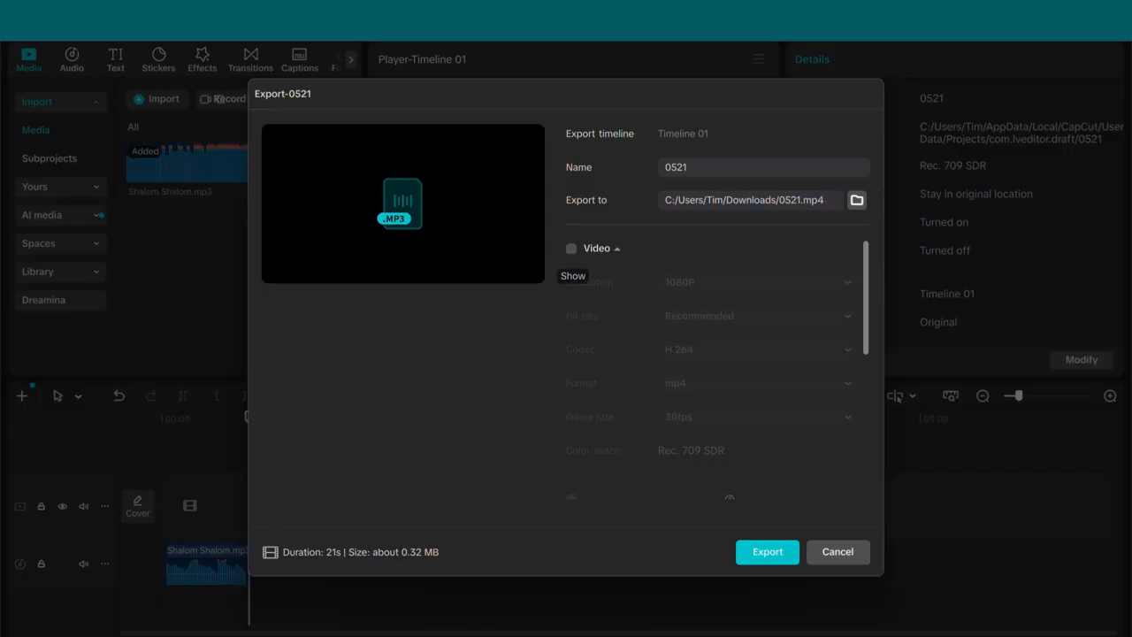
left_click(571, 249)
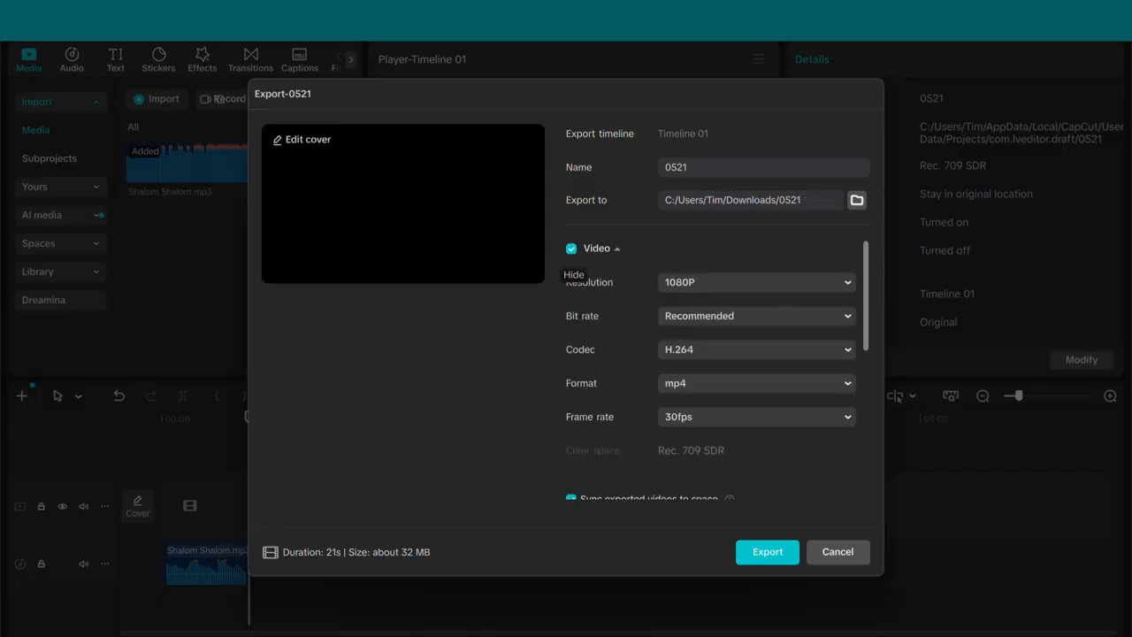
left_click(571, 248)
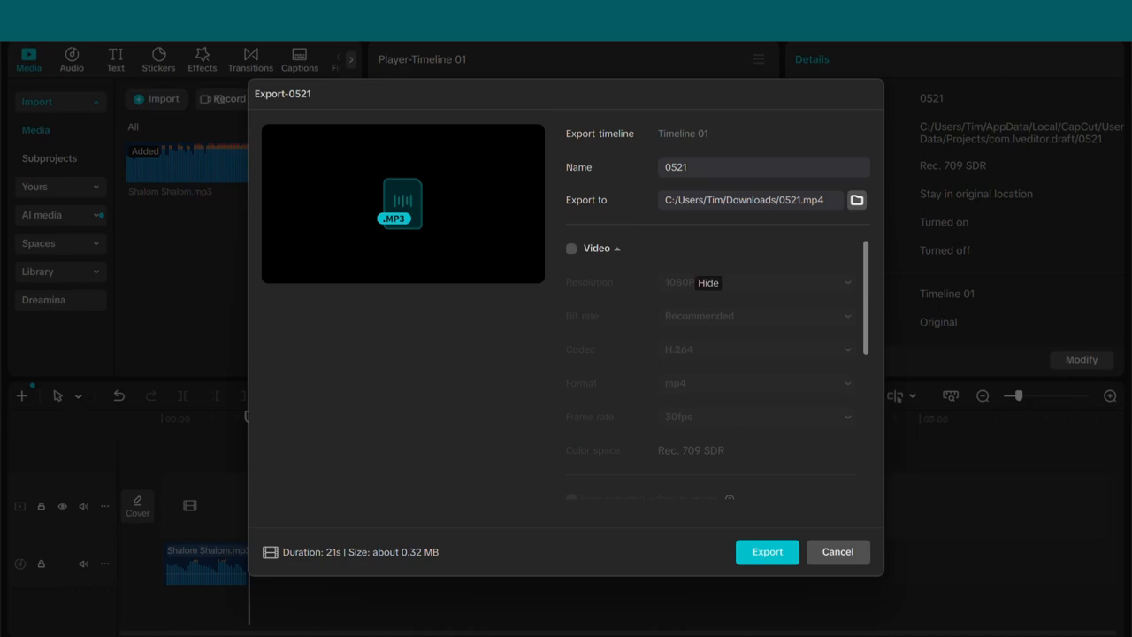
scroll(717, 367, "down", 5)
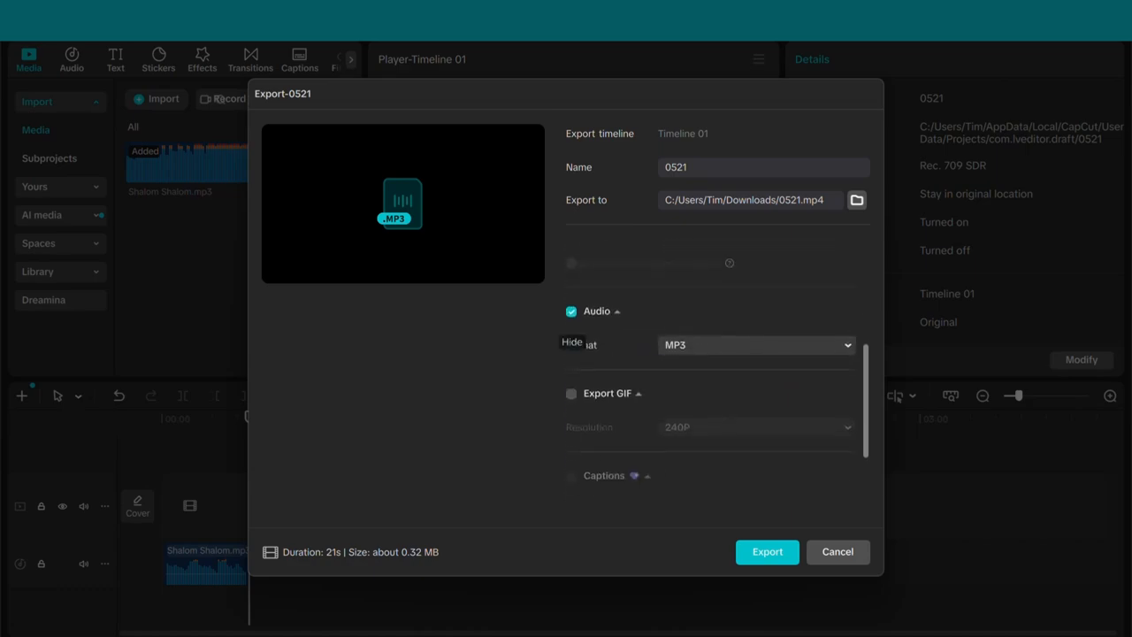
left_click(571, 311)
left_click(571, 311)
double_click(677, 167)
type("ud")
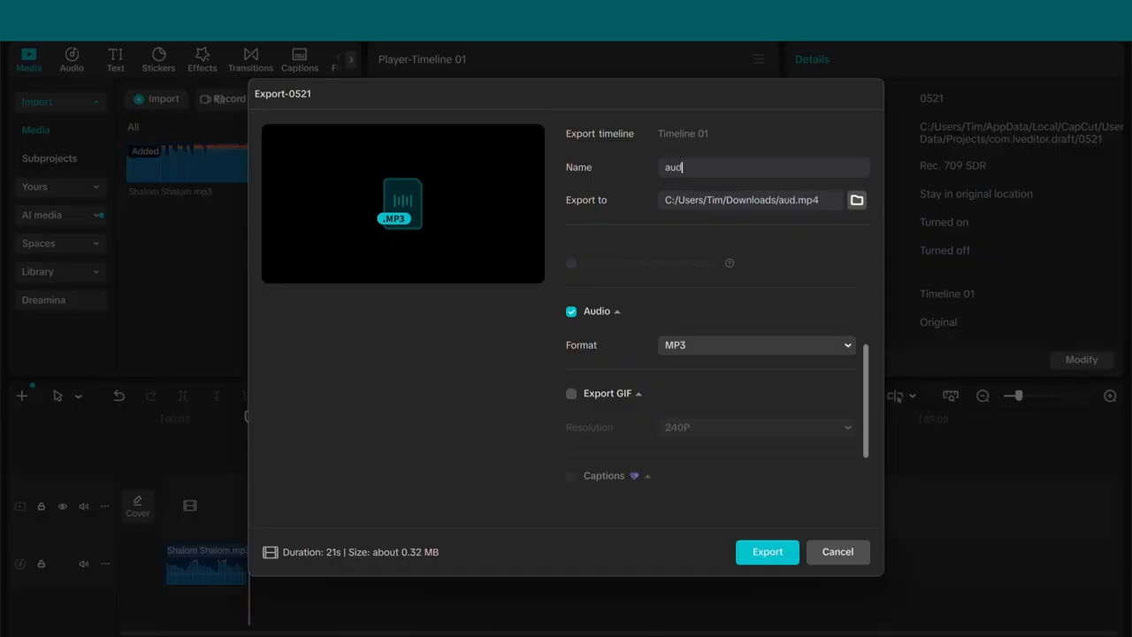
type("12")
key("BackSpace")
left_click(838, 552)
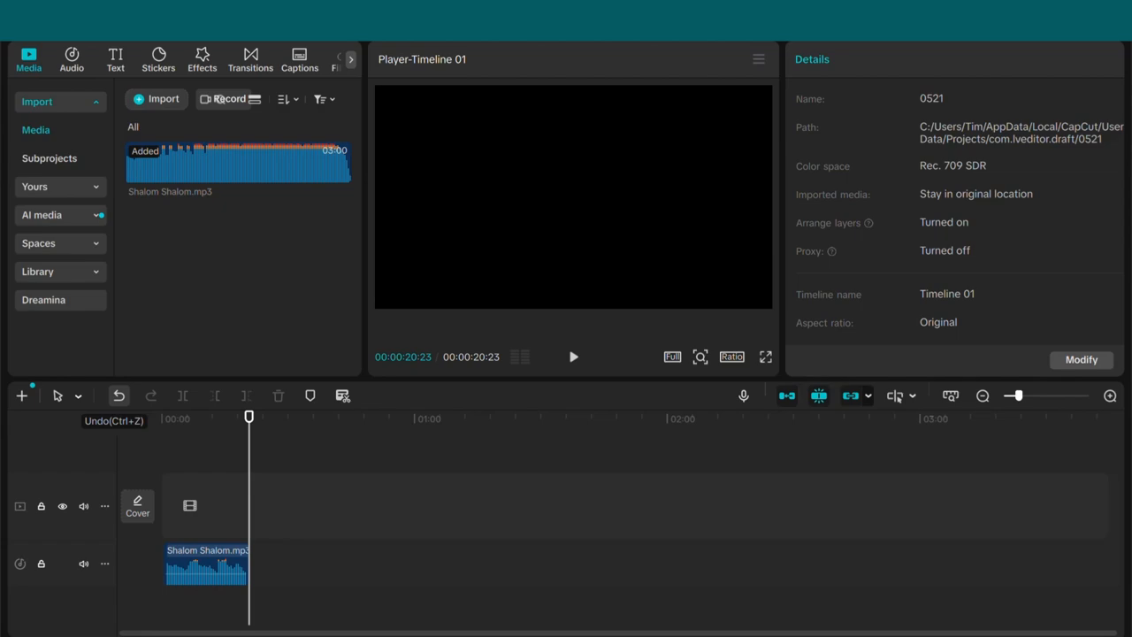
- Undo the clip deletions to restore the full Shalom Shalom track and select its second clip
left_click(118, 395)
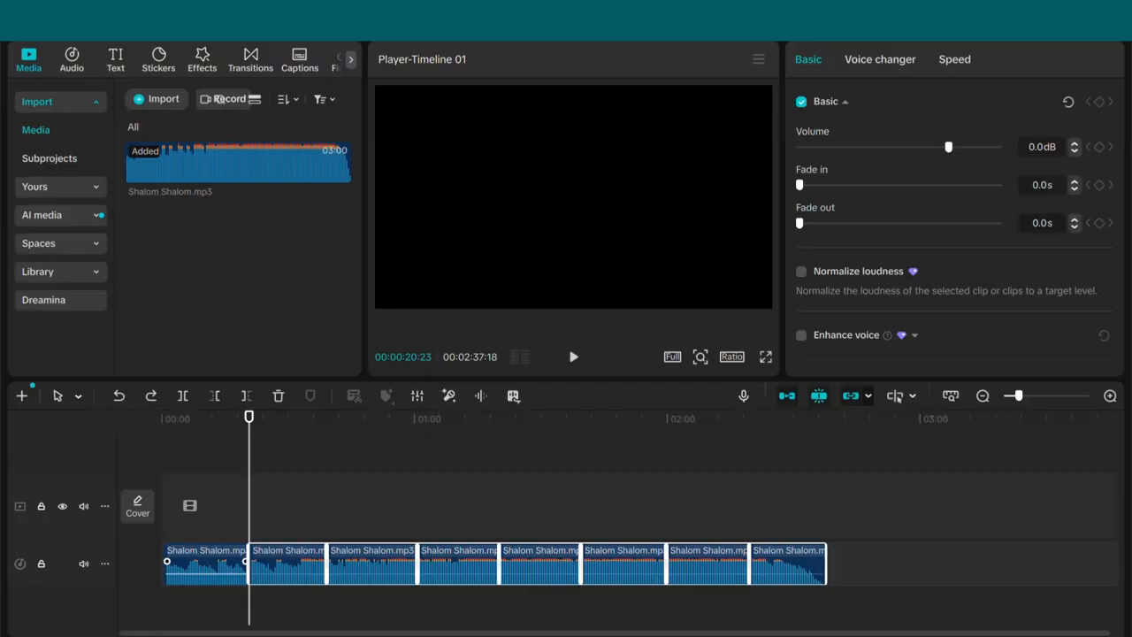
left_click(205, 571)
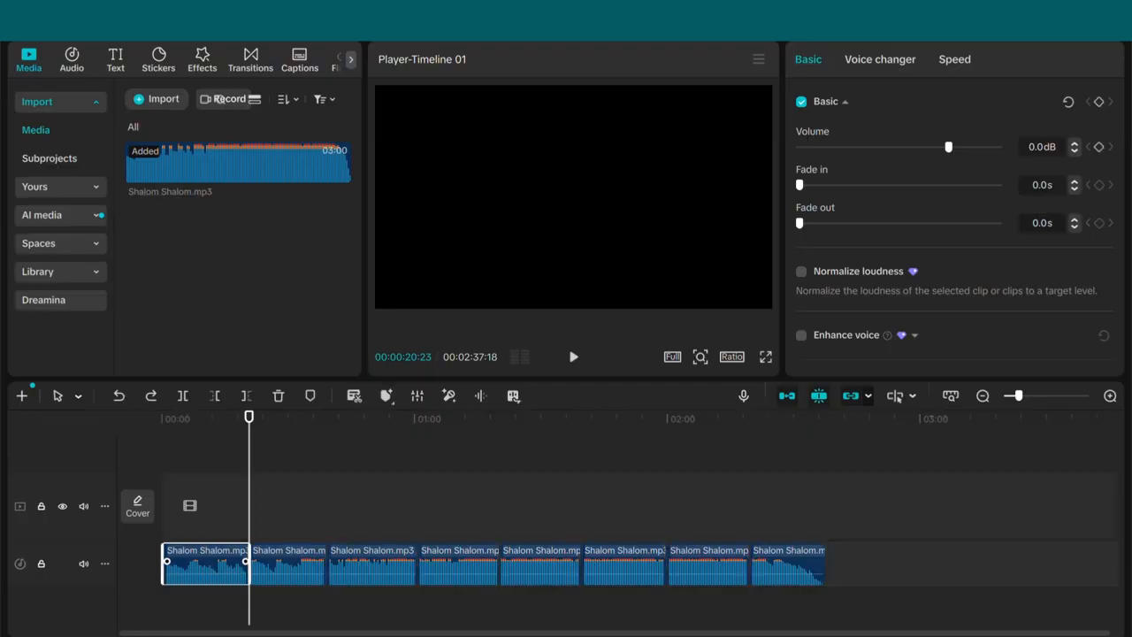
left_click(288, 570)
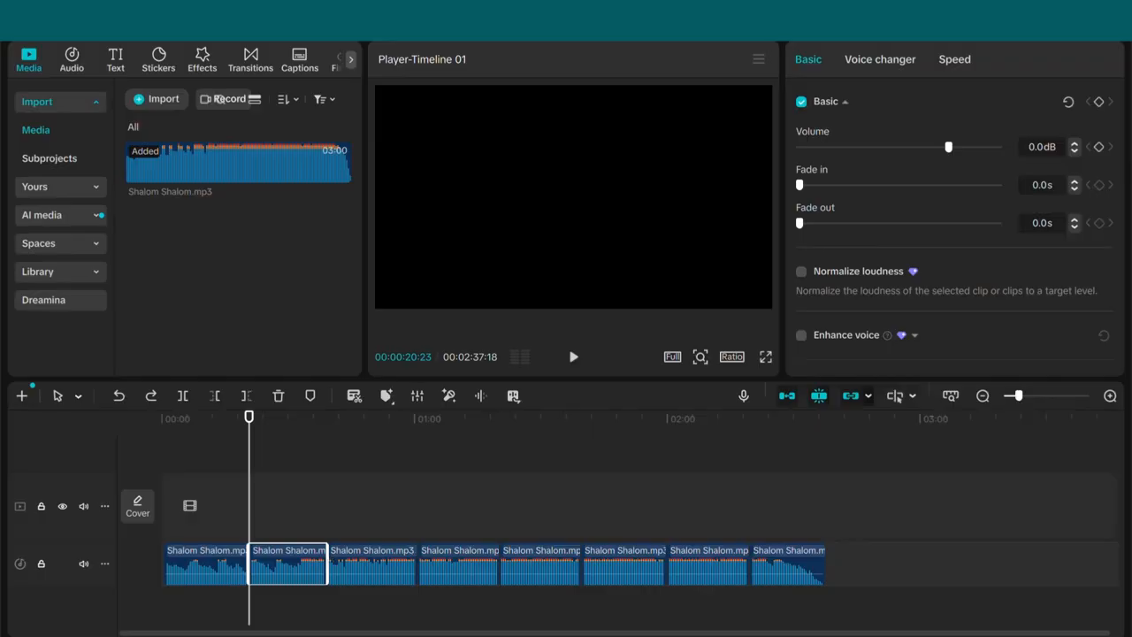
- Switch to OpenArt's Lip-Sync page and open the audio upload file picker, then cancel it
left_click(490, 622)
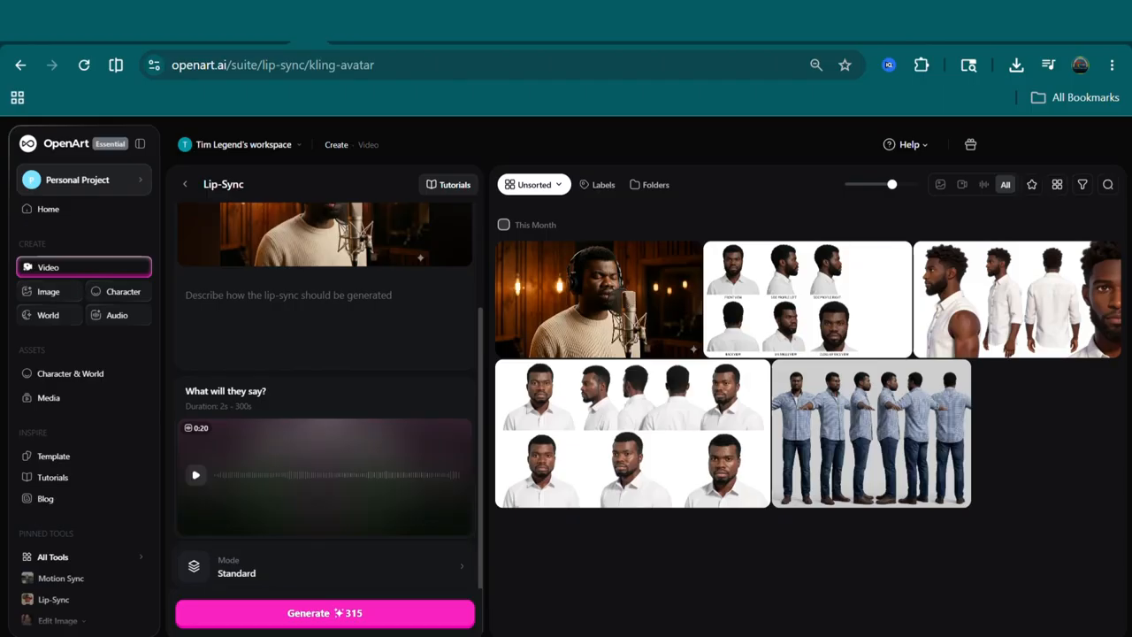
scroll(325, 353, "up", 3)
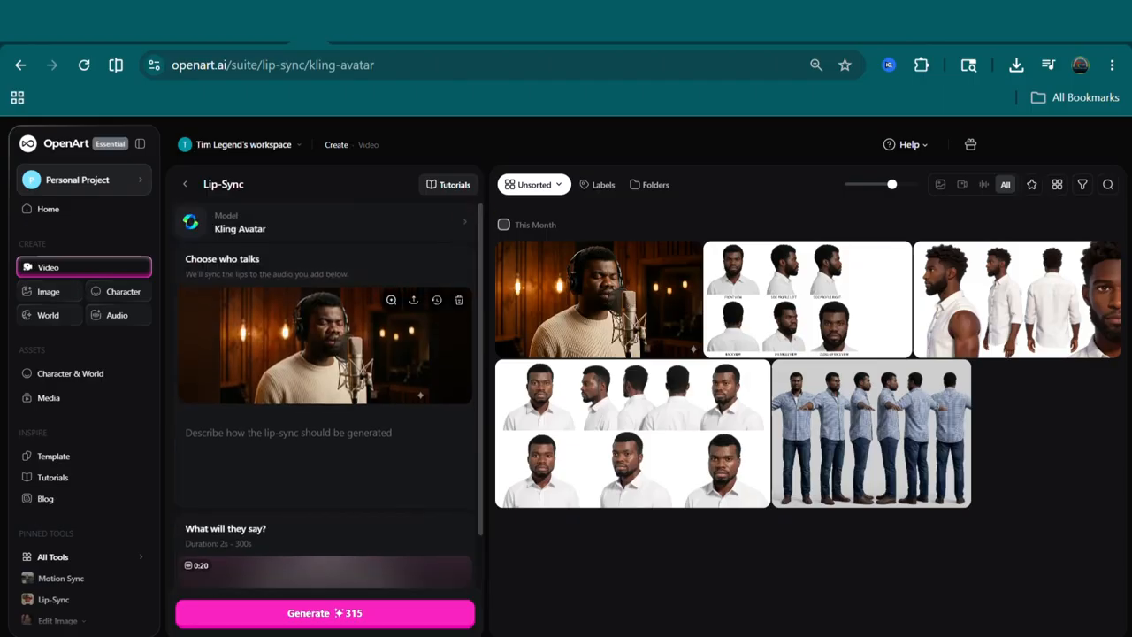
scroll(325, 398, "down", 3)
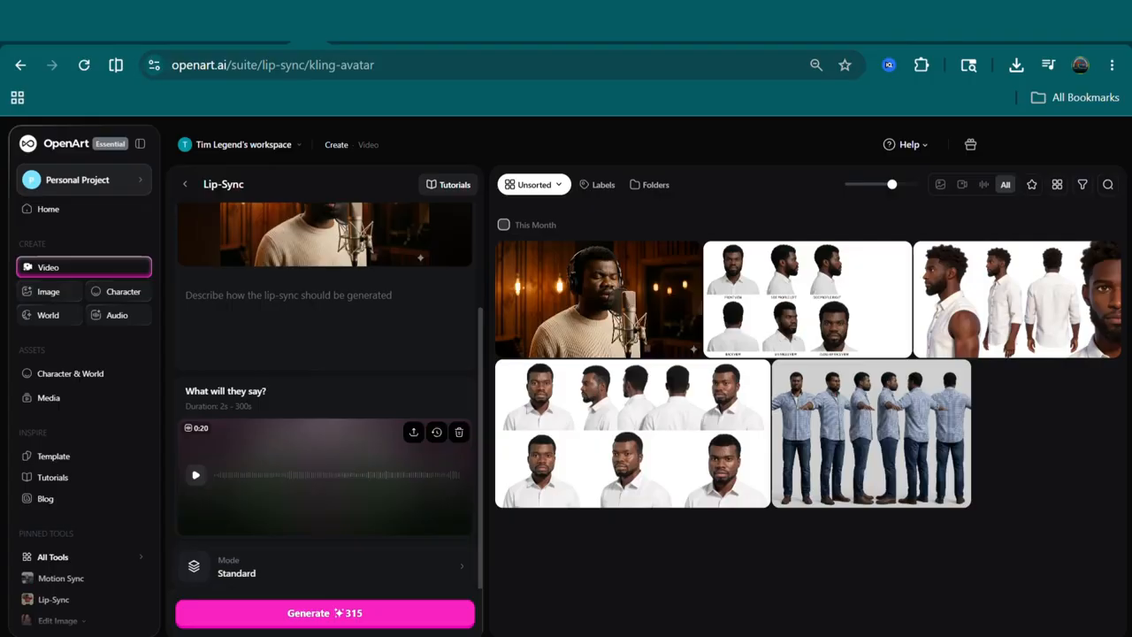
left_click(414, 432)
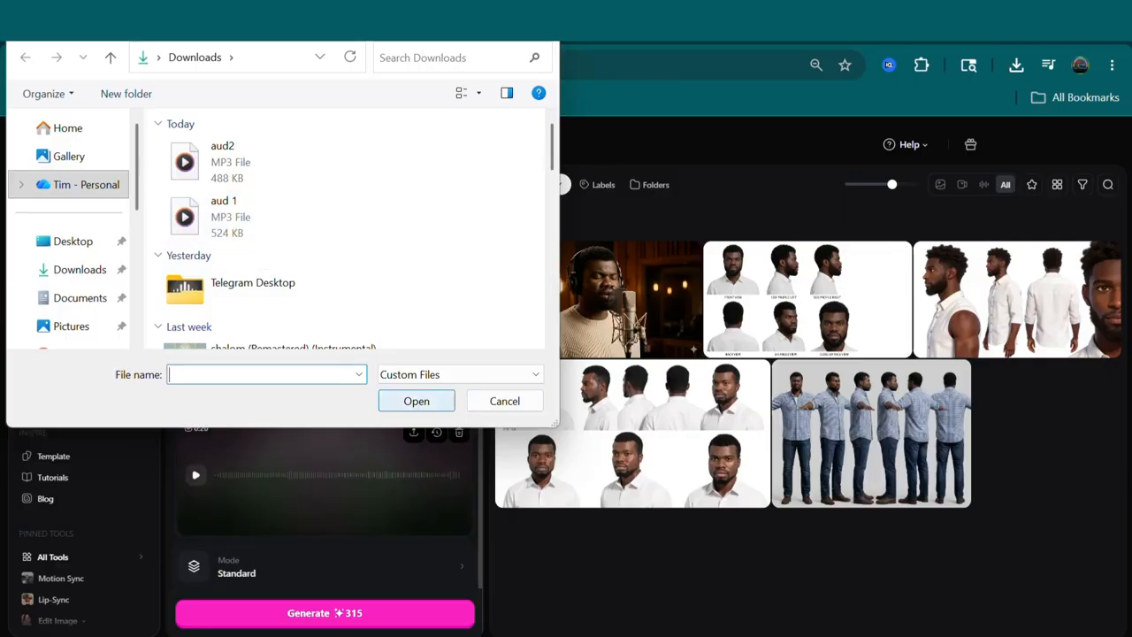
left_click(505, 401)
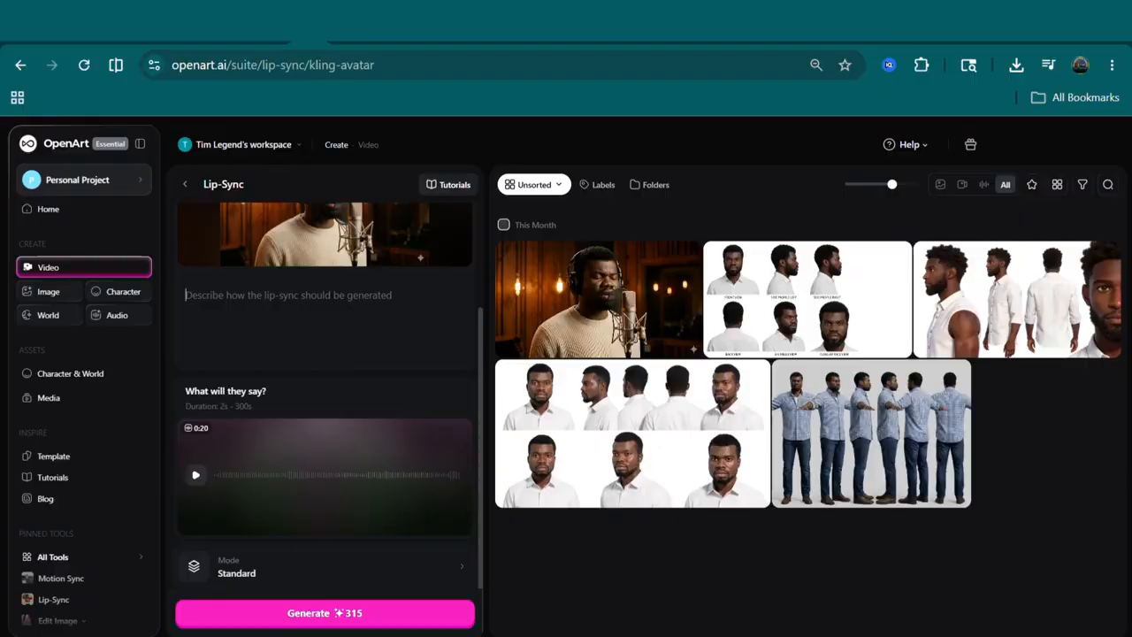
- Review the Lip-Sync settings and open the Mode options for Standard and Pro
scroll(324, 396, "up", 1)
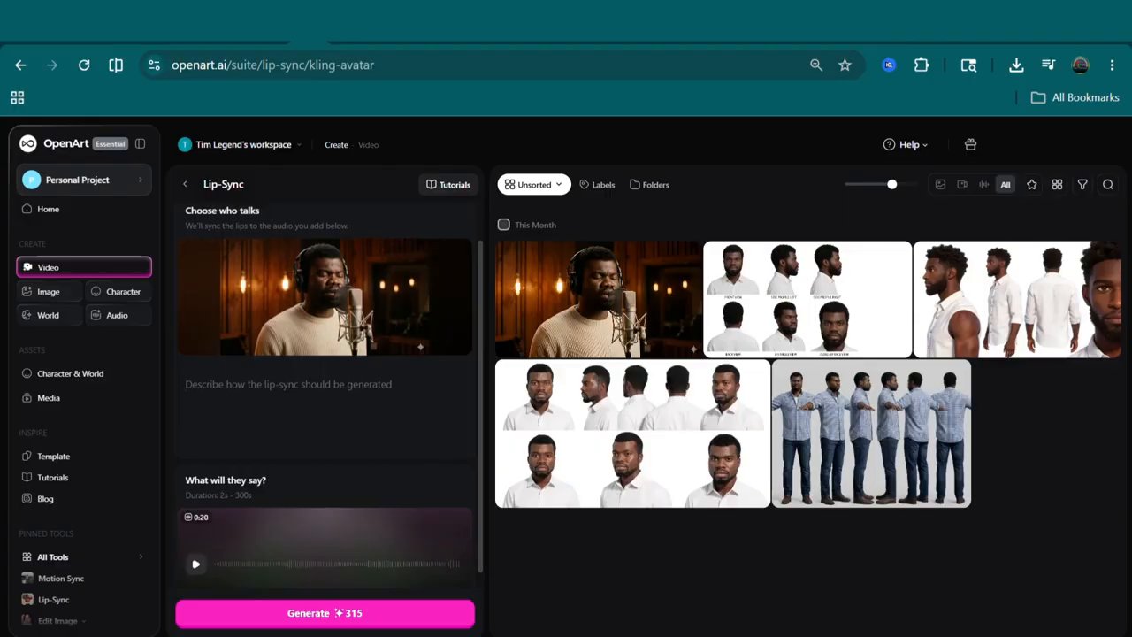
scroll(330, 395, "up", 1)
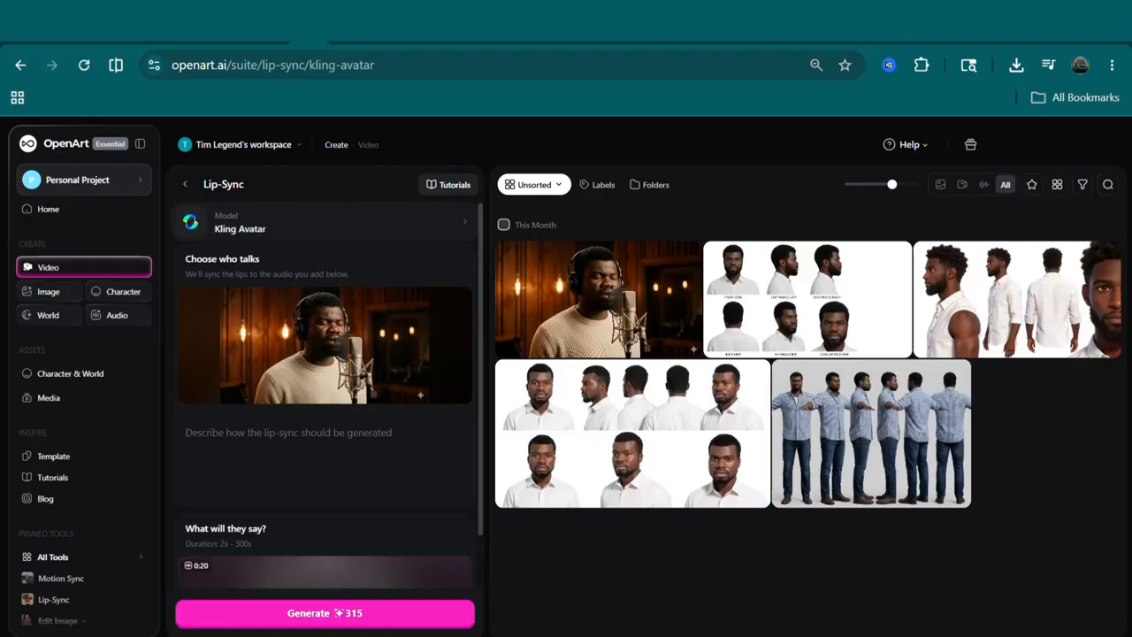
scroll(330, 396, "down", 3)
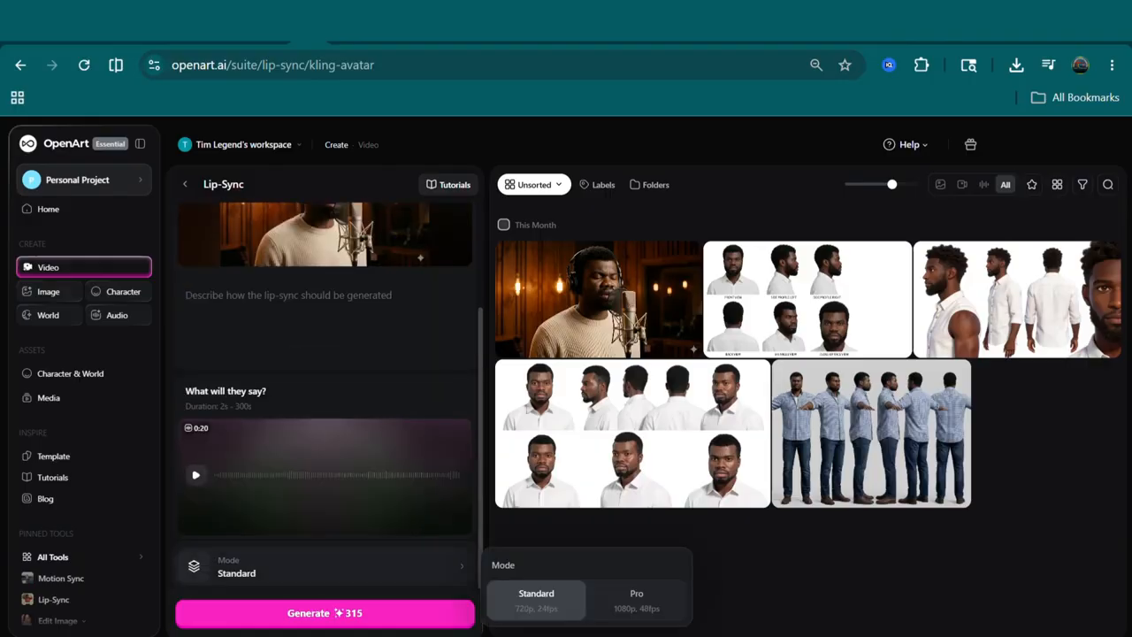